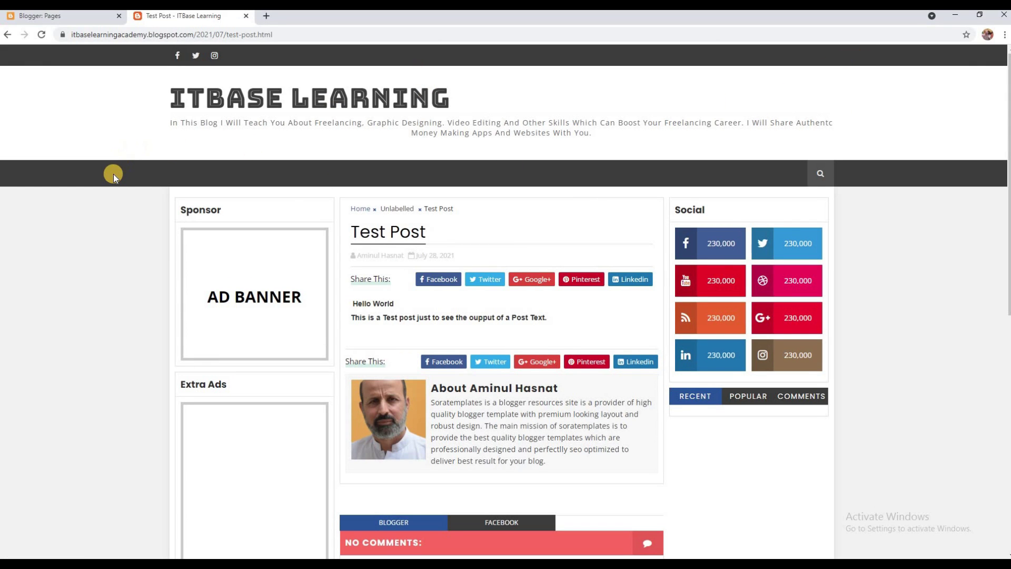
Step: Create a new blog page titled "About Us", publish it and return to the list of pages
left_click(43, 17)
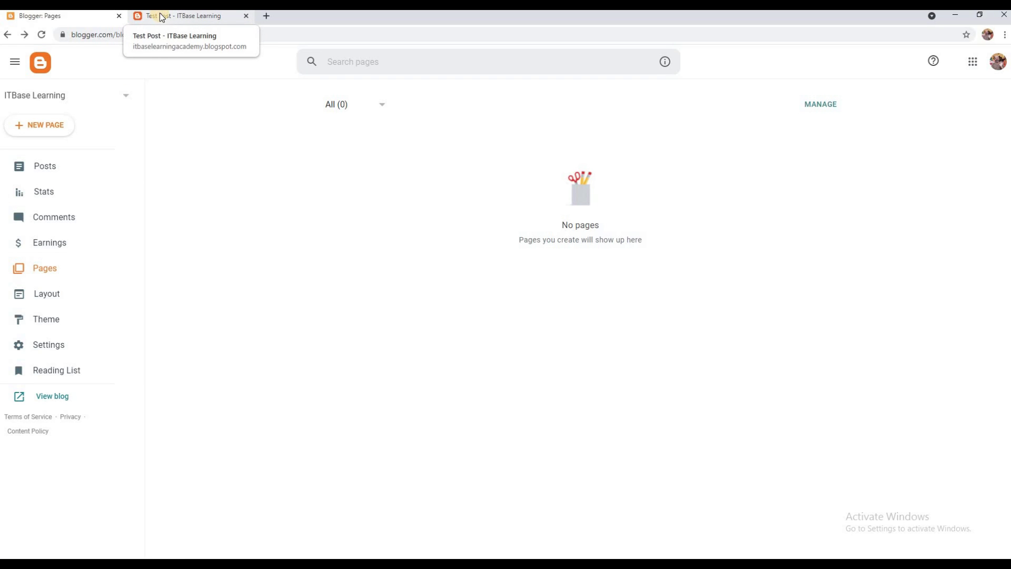
left_click(50, 274)
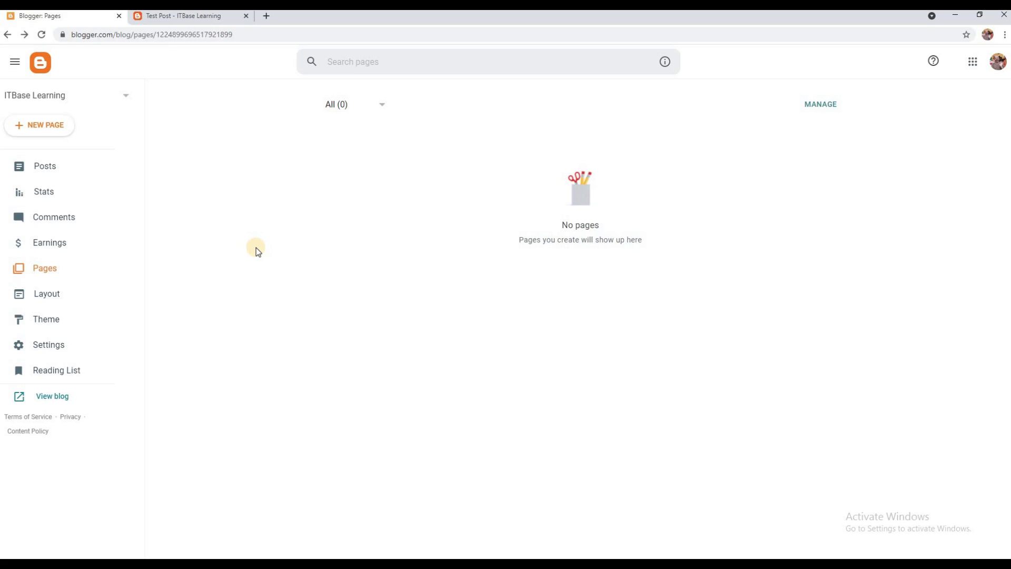
left_click(32, 132)
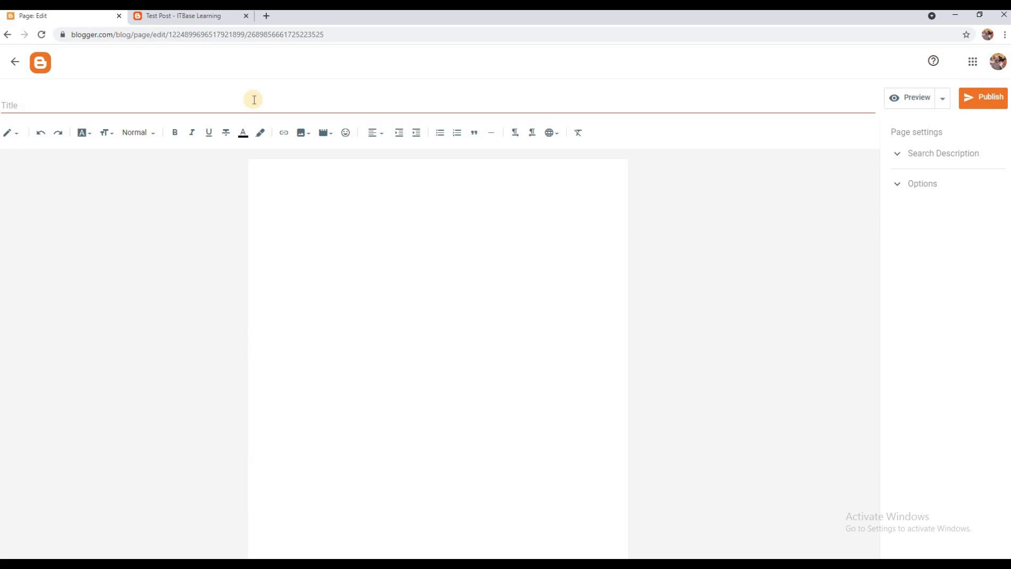
left_click(302, 216)
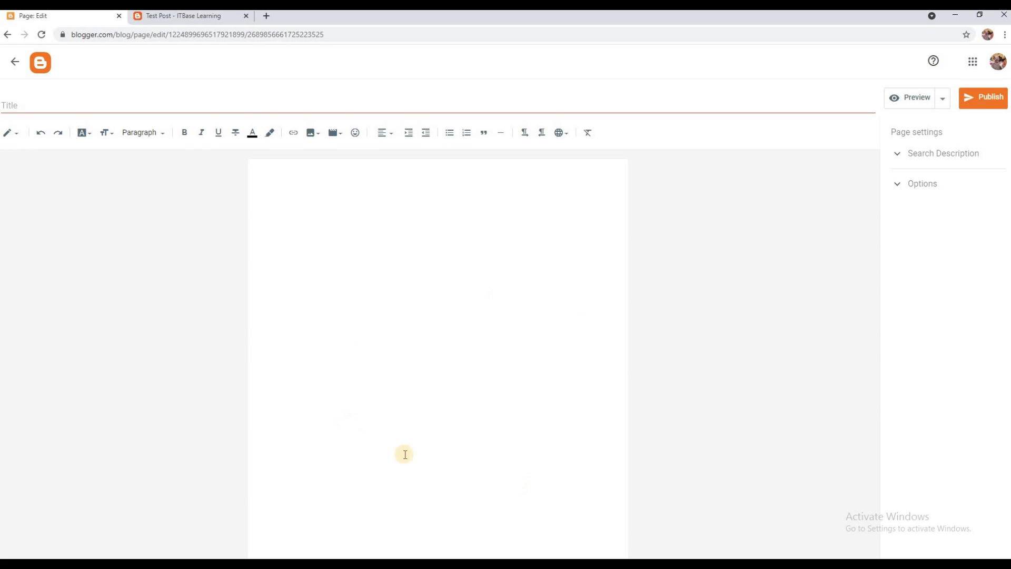
left_click(226, 105)
type("About")
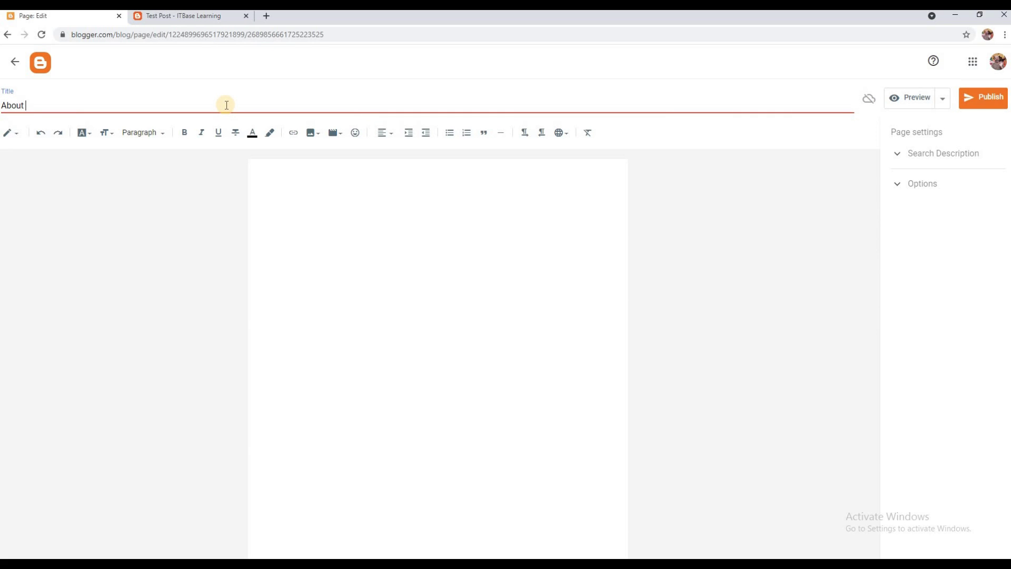
type(" Us")
left_click(995, 102)
left_click(553, 328)
left_click(17, 64)
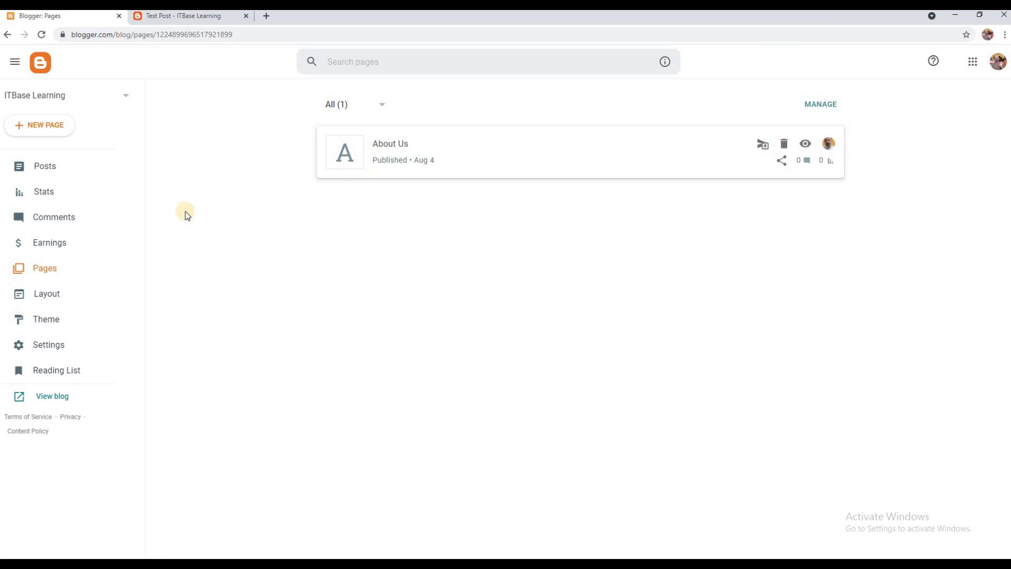
Step: Create and publish another blank page titled "Contact Us"
left_click(52, 129)
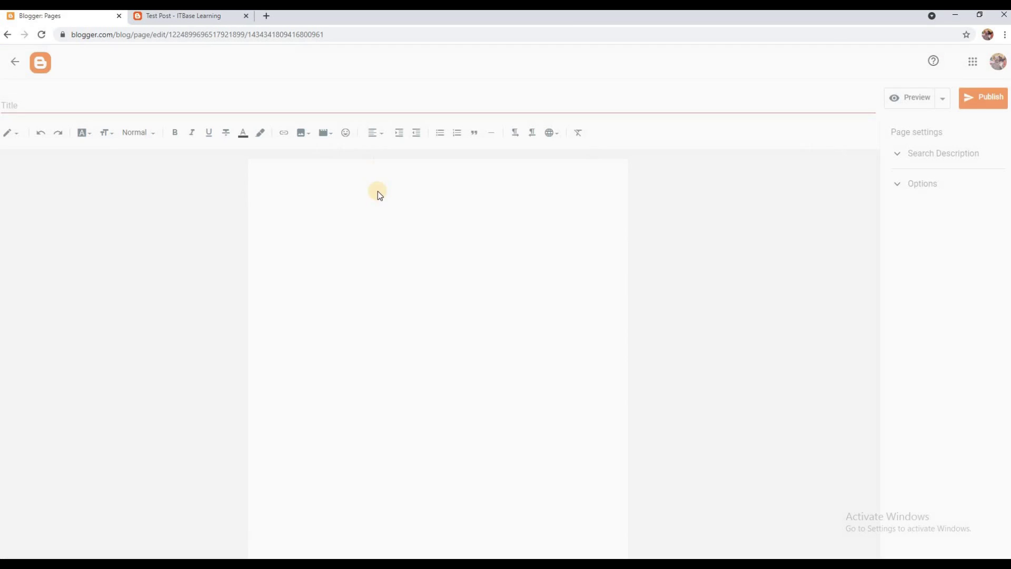
left_click(131, 107)
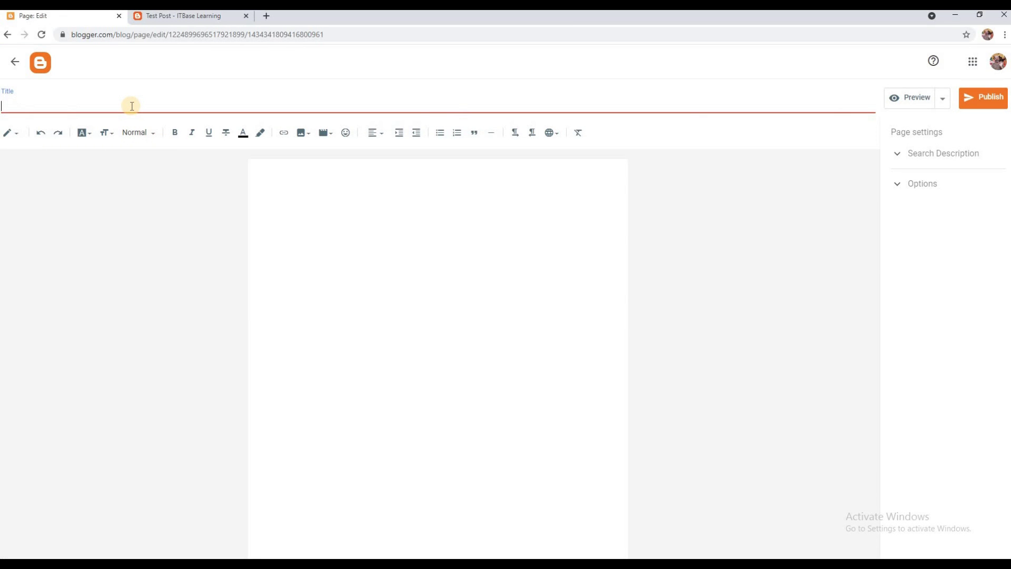
type("Contact Us")
left_click(982, 100)
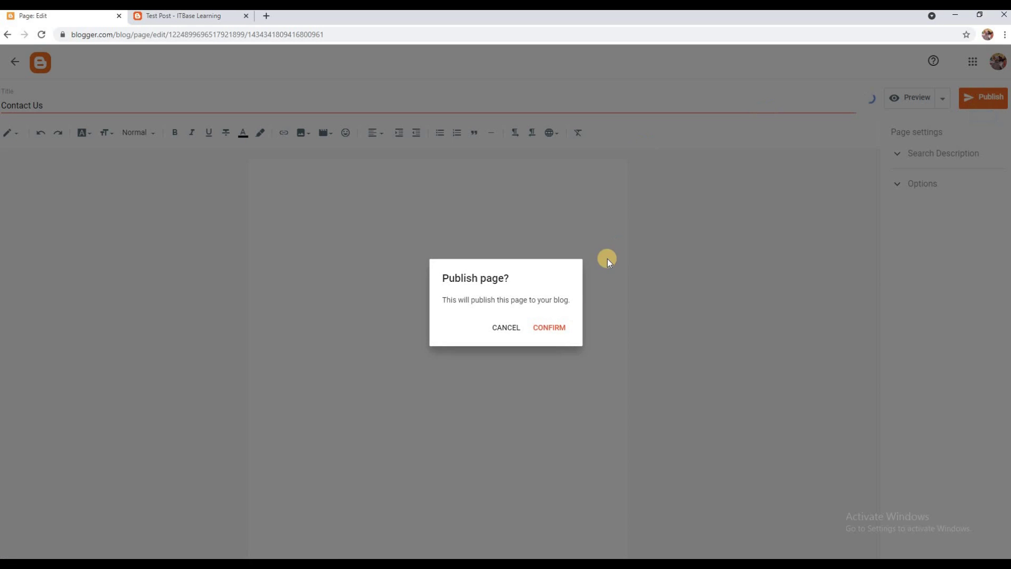
left_click(548, 330)
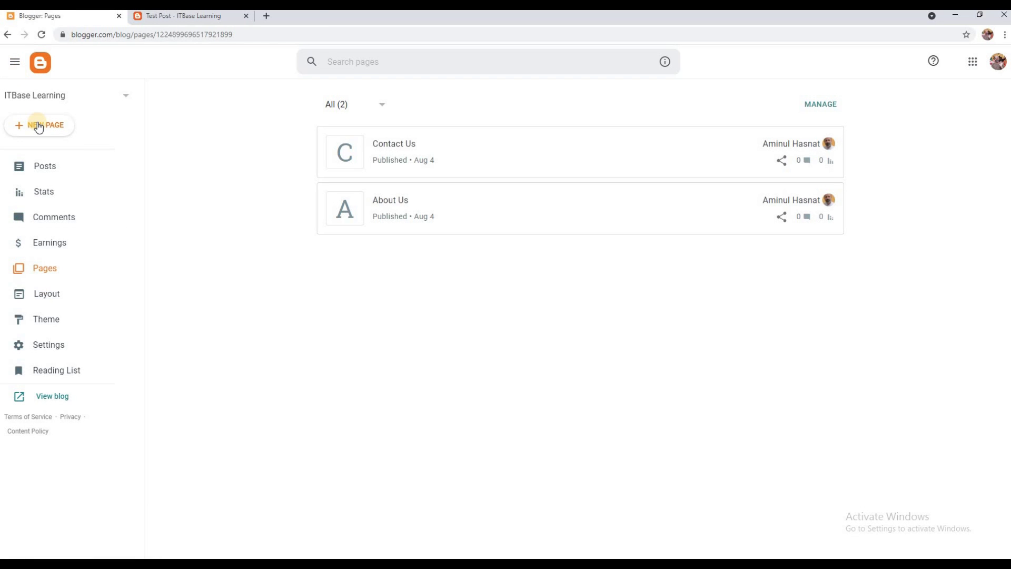
Step: Create and publish a third blank page titled "Privacy Policy"
left_click(38, 126)
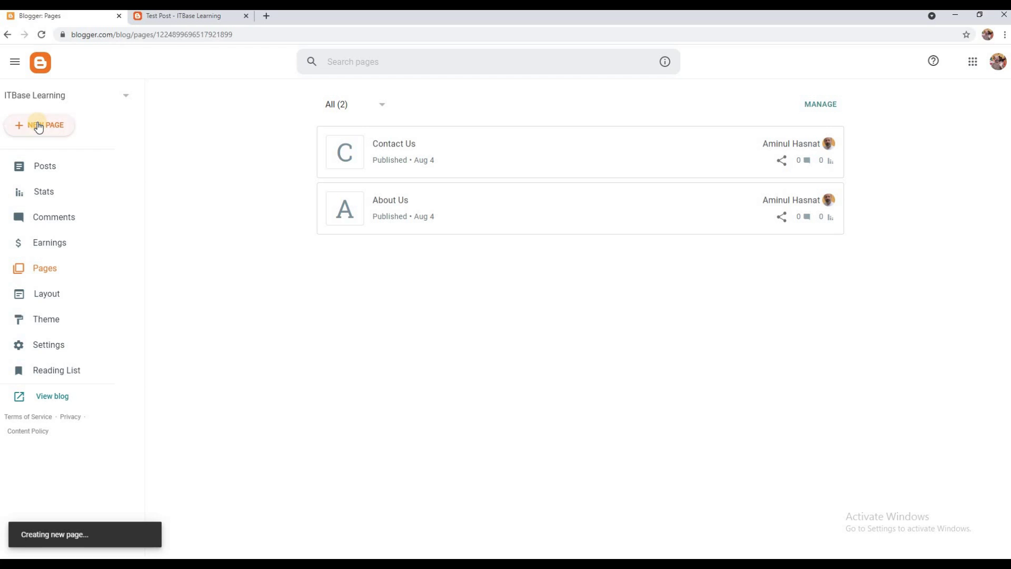
type("Pa")
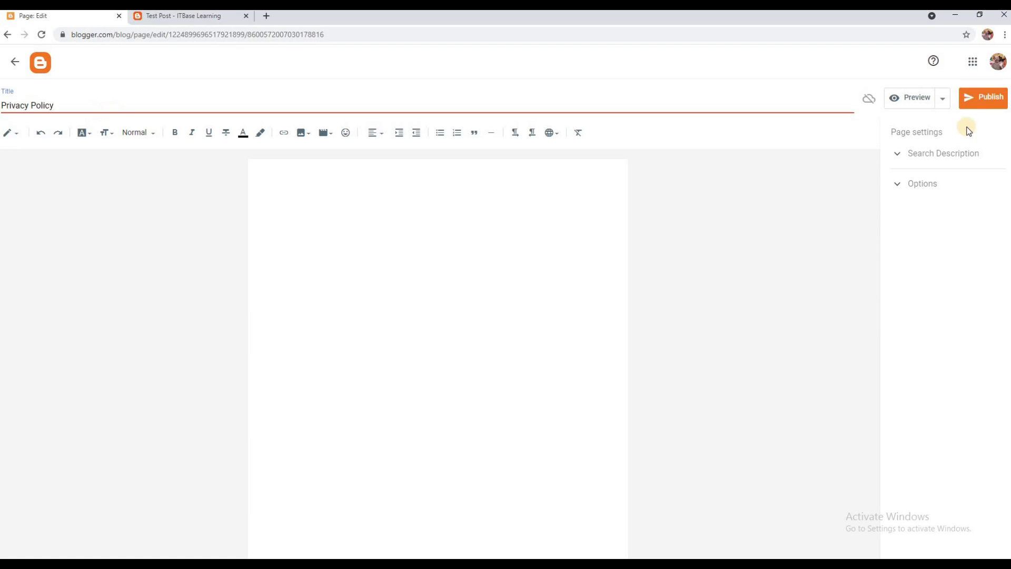
left_click(981, 97)
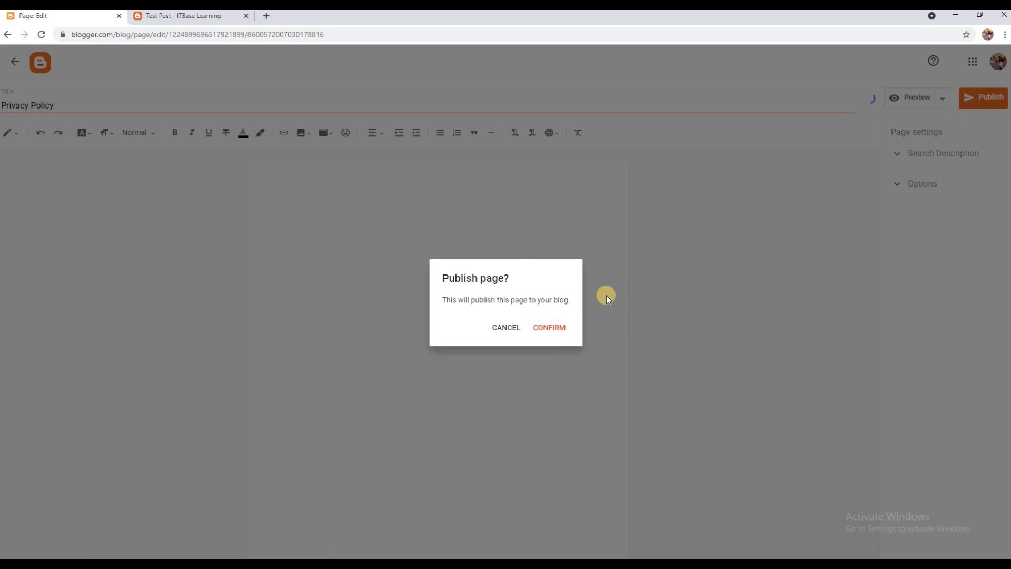
left_click(558, 328)
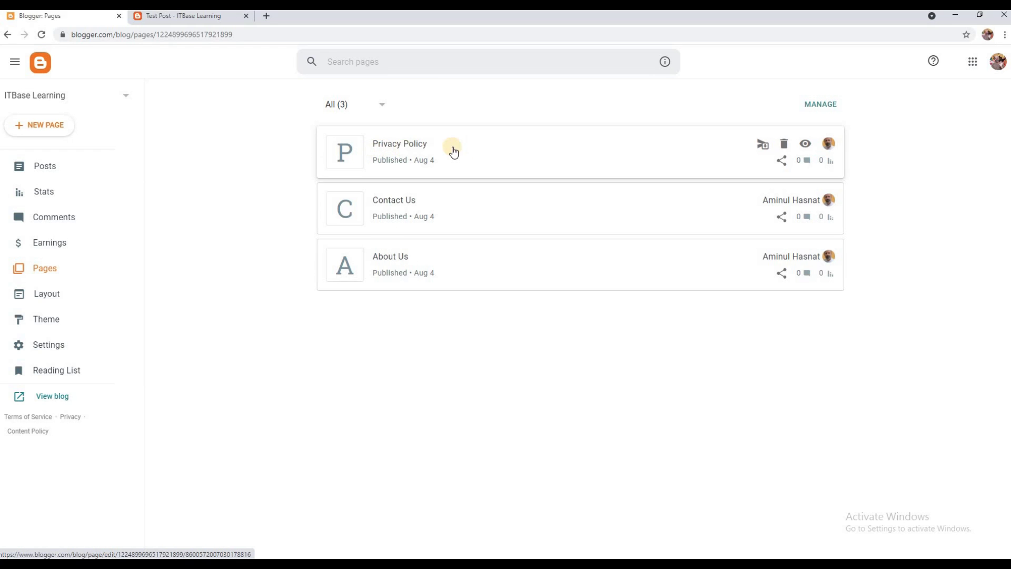
Step: Search the web for "privacy policy generator" in a new browser tab and open the privacypolicygenerator.info site
left_click(265, 16)
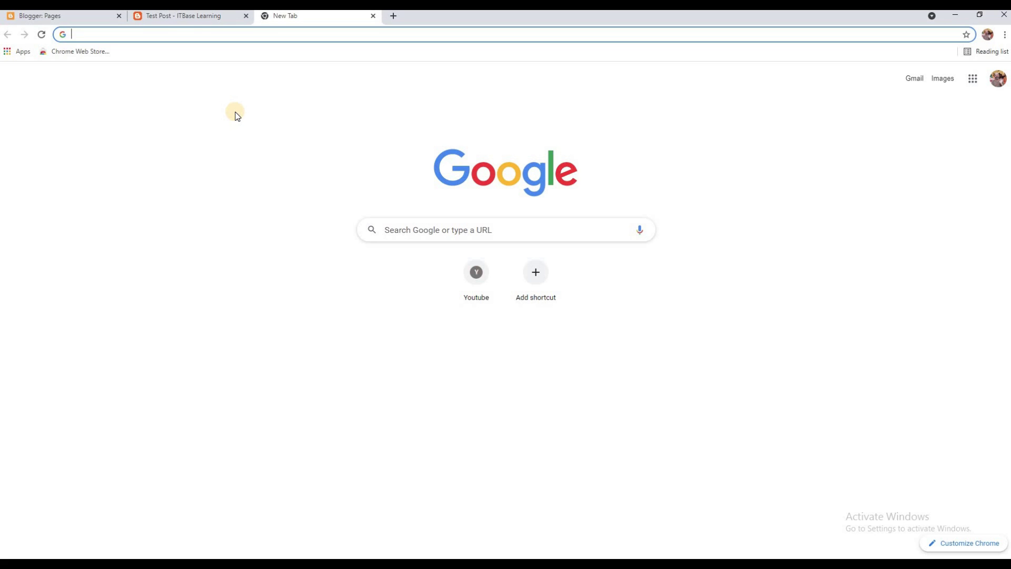
type("Privacy policy generator")
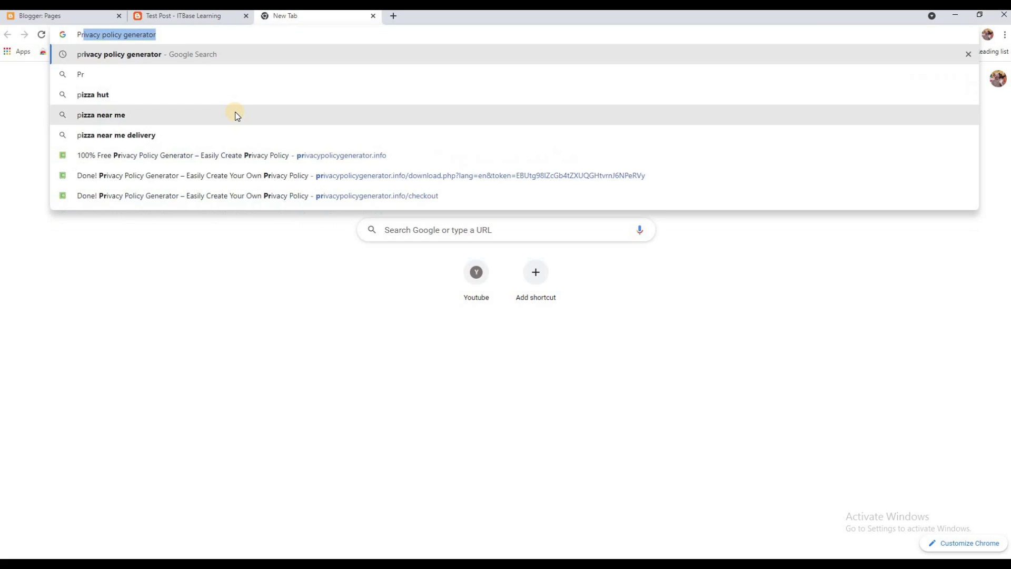
key("Down")
key("Up")
key("Return")
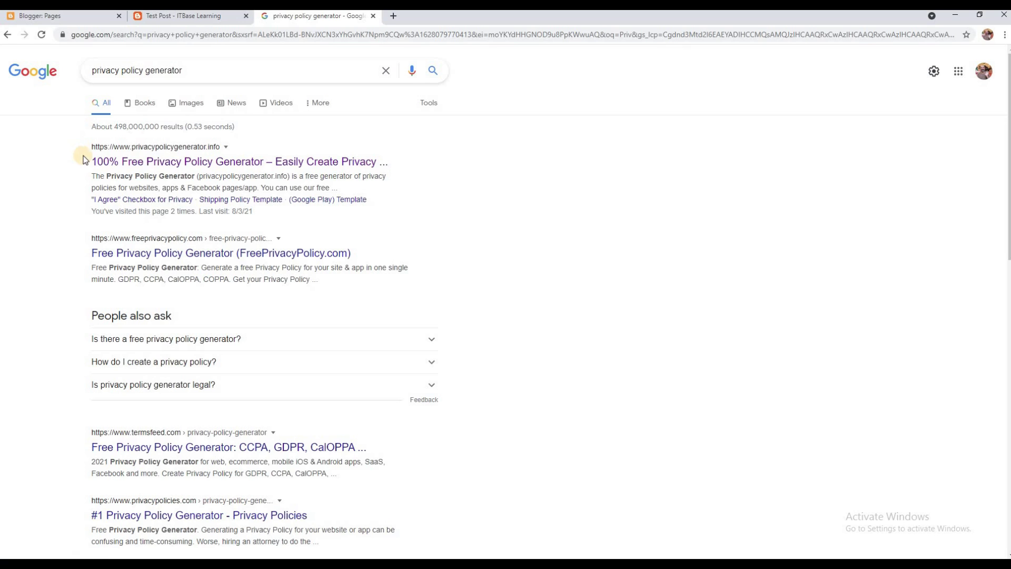
left_click(167, 162)
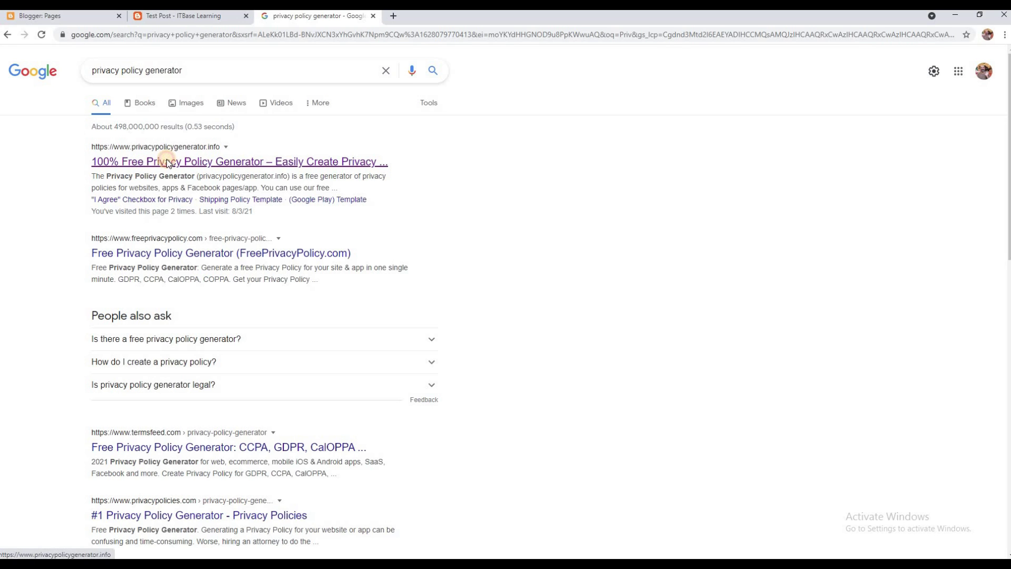
Step: Enter "ITBase Learning" as the company name and "ITBase Learning Academy" as the website name in the generator form
left_click(638, 201)
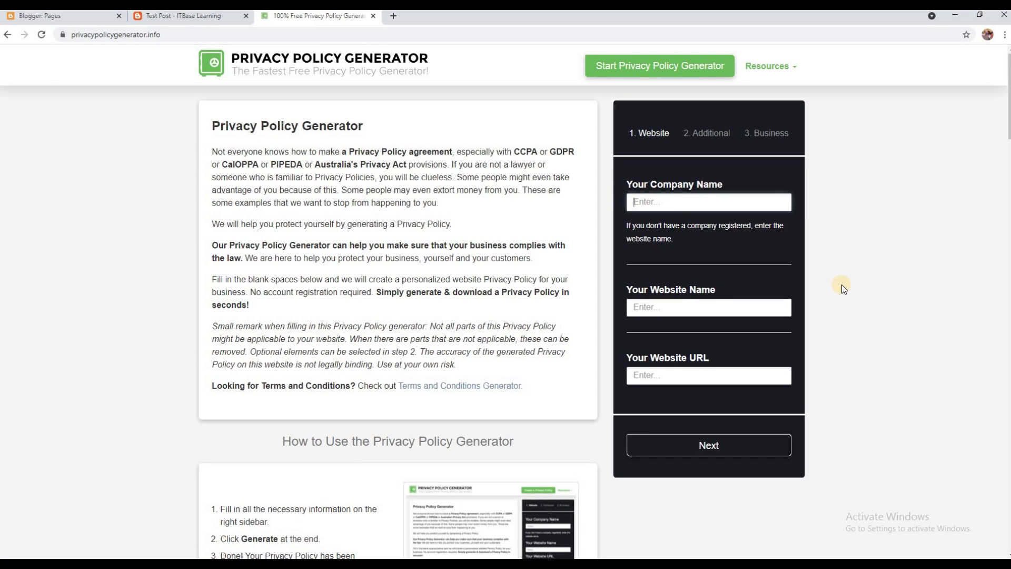
left_click(69, 17)
left_click(304, 22)
type("ITBase Learning")
left_click(689, 309)
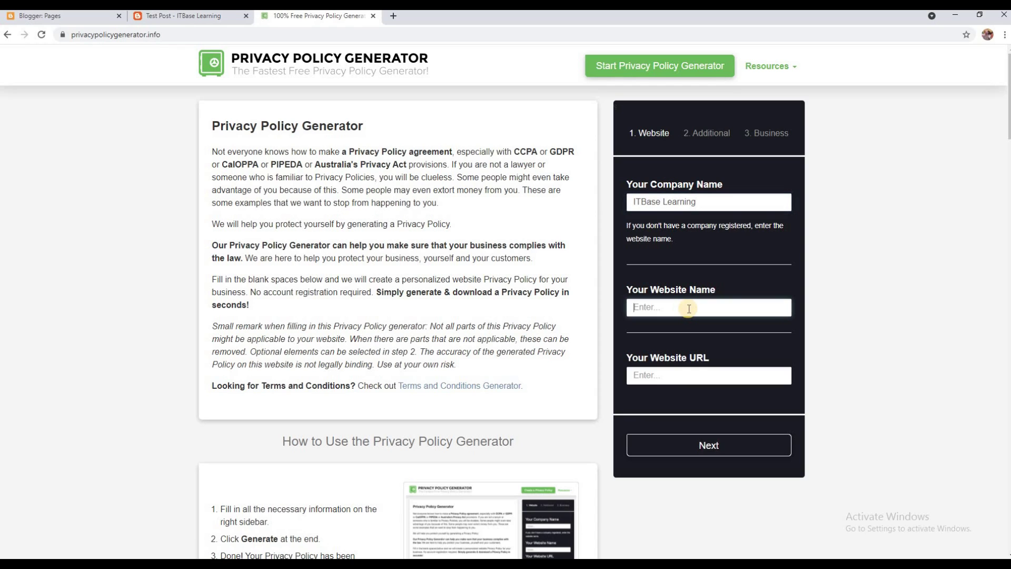
type("ITBase Learning Academy")
Step: Open the blog's home page from Blogger in a separate browser tab and copy its web address
left_click(668, 379)
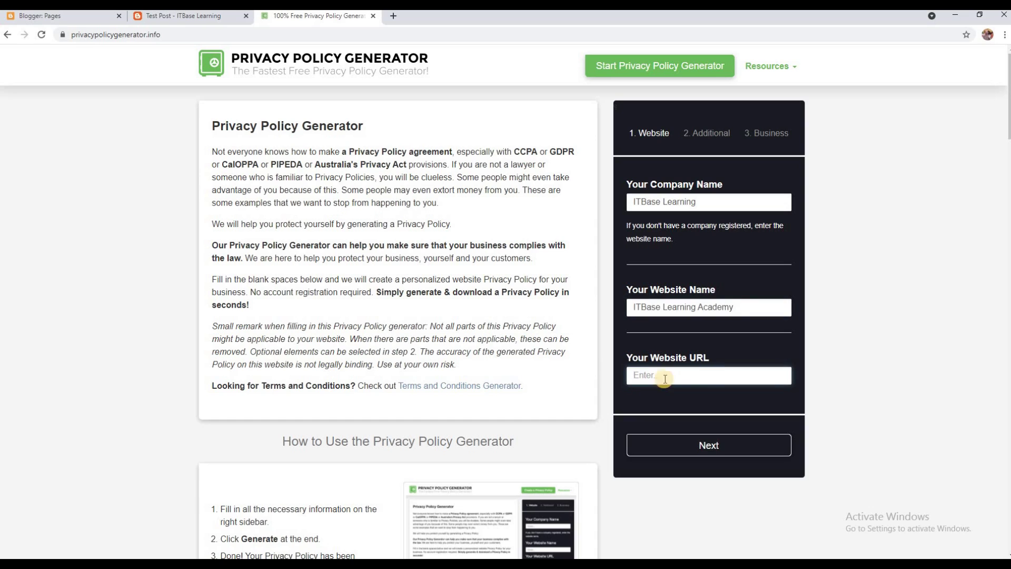
left_click(39, 16)
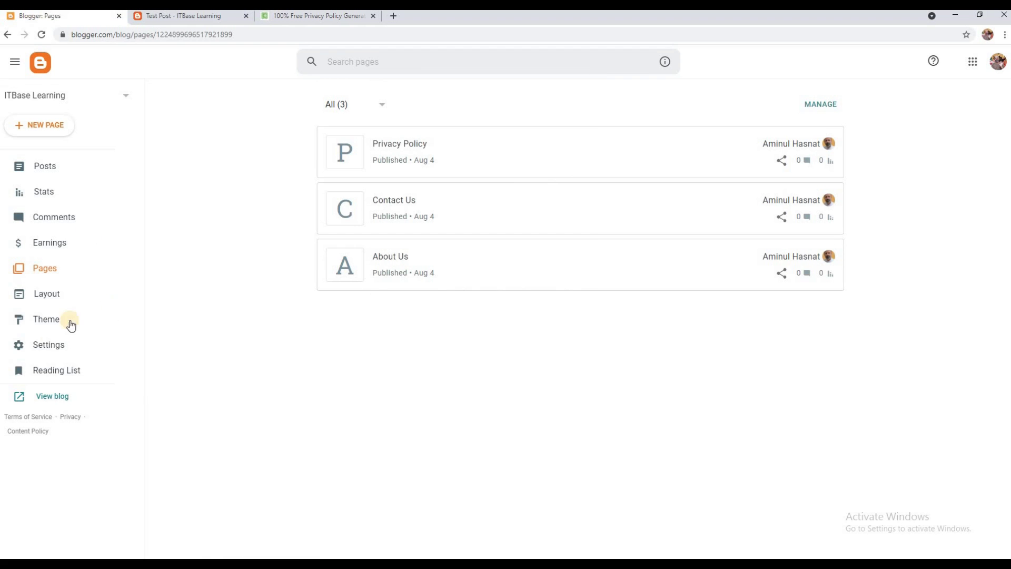
right_click(51, 398)
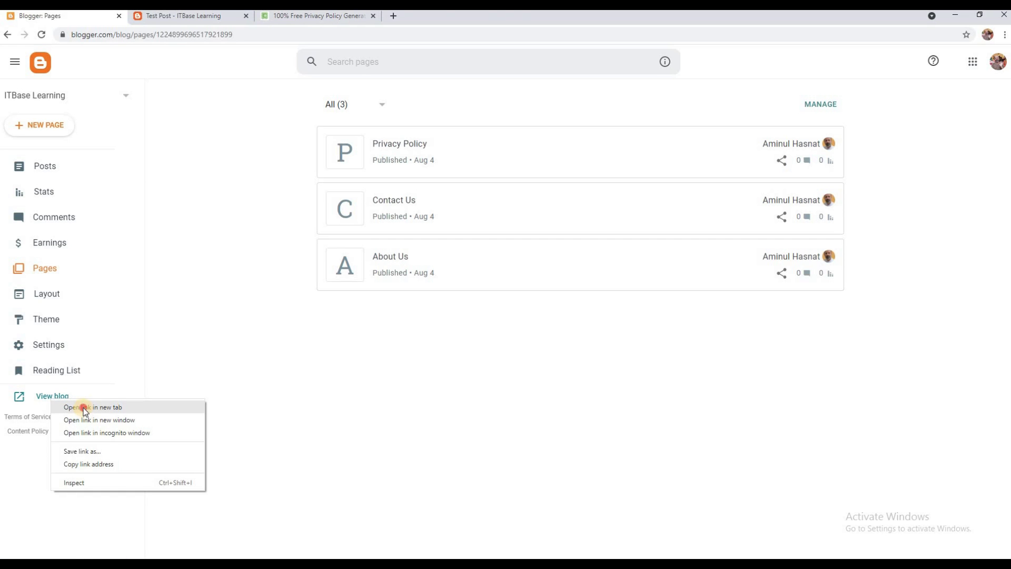
left_click(83, 408)
left_click(166, 17)
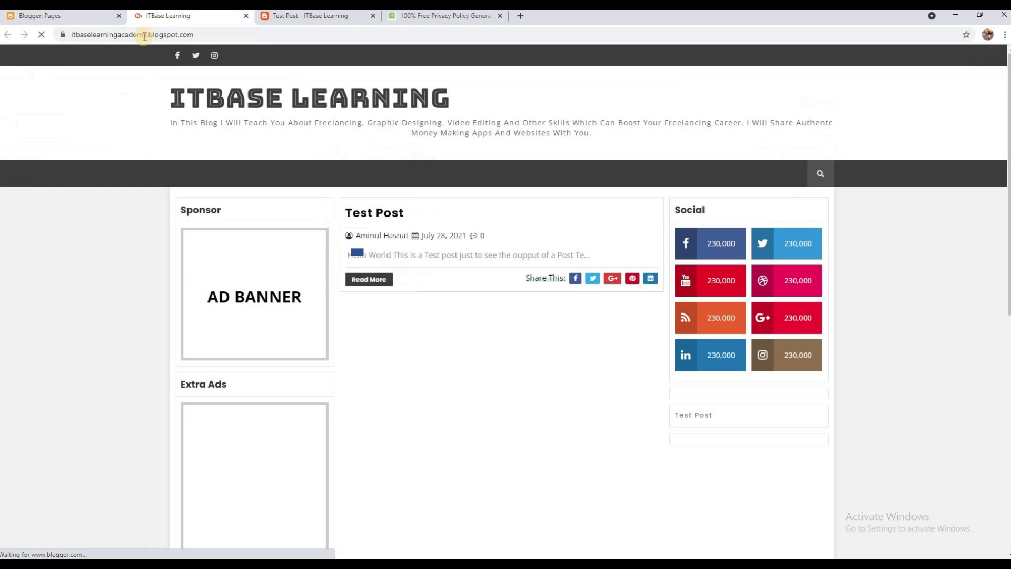
left_click_drag(196, 35, 74, 38)
right_click(83, 35)
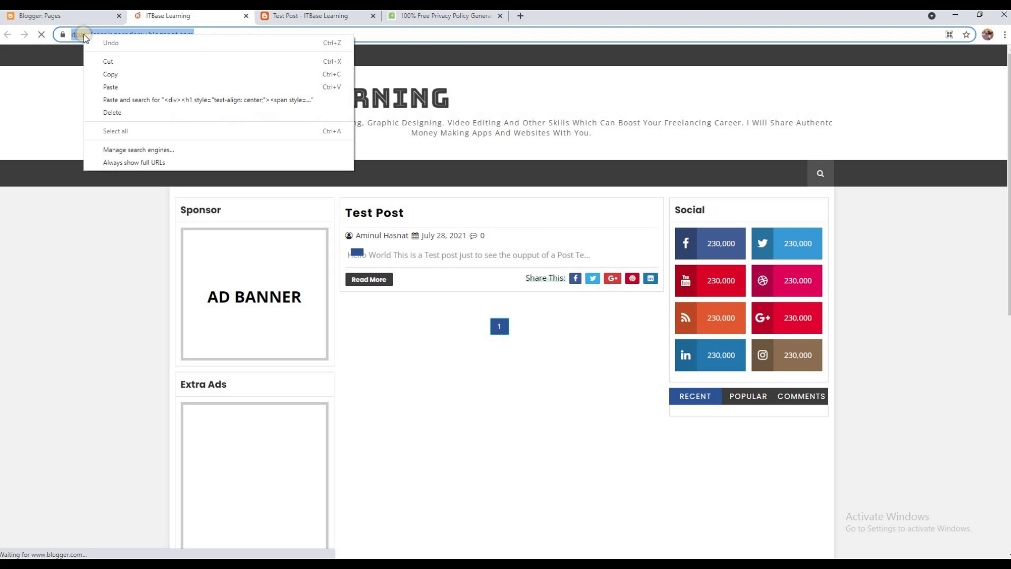
left_click(105, 74)
left_click(105, 34)
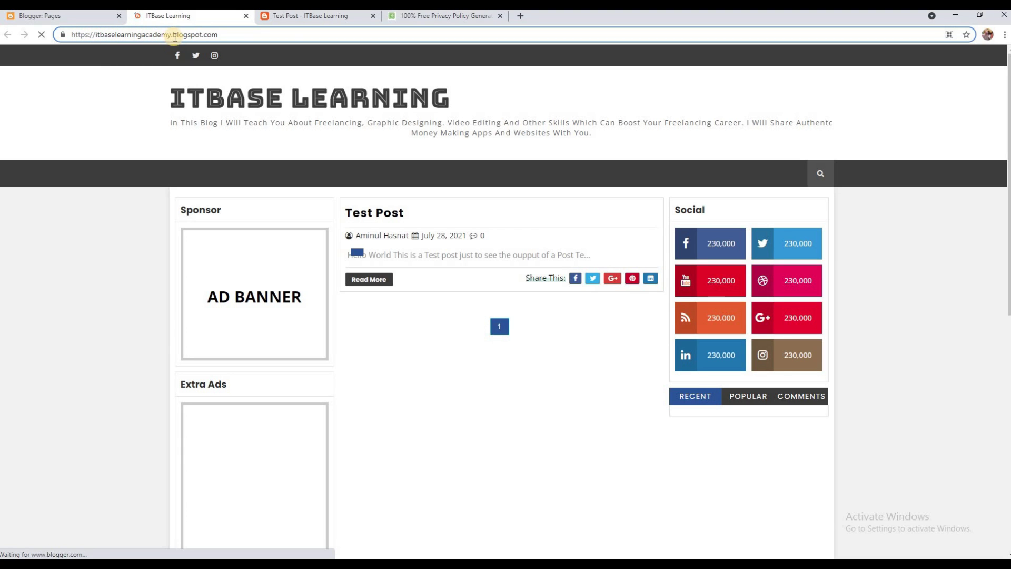
Step: Paste the copied blog address as the website URL in the privacy policy form and continue to the additional questions
left_click(411, 16)
right_click(647, 376)
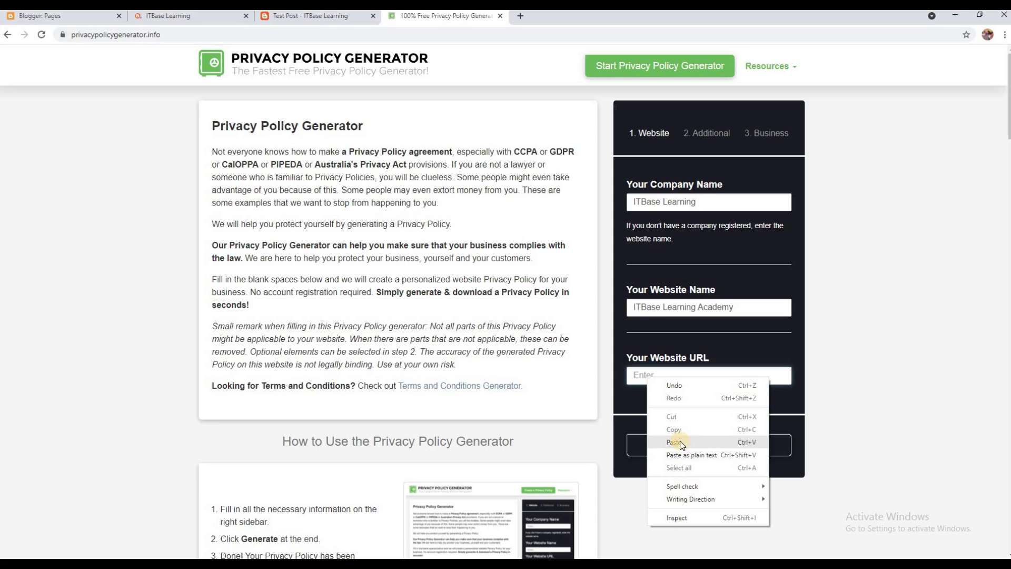
left_click(681, 444)
left_click(711, 446)
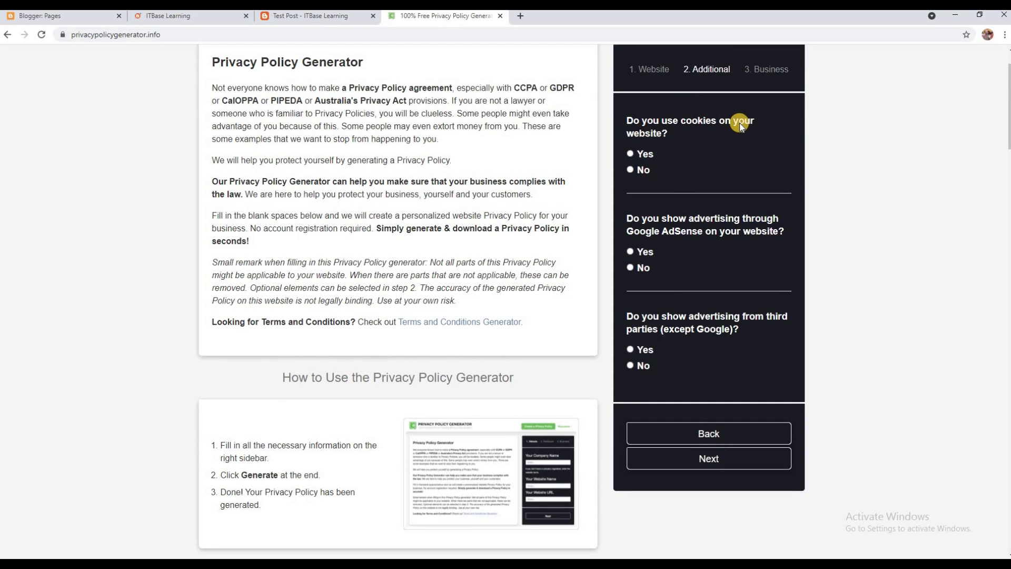
Step: Answer No to the cookies, Google AdSense and third-party advertising questions and continue to the business details
left_click(630, 169)
left_click(630, 267)
left_click(632, 366)
left_click(714, 460)
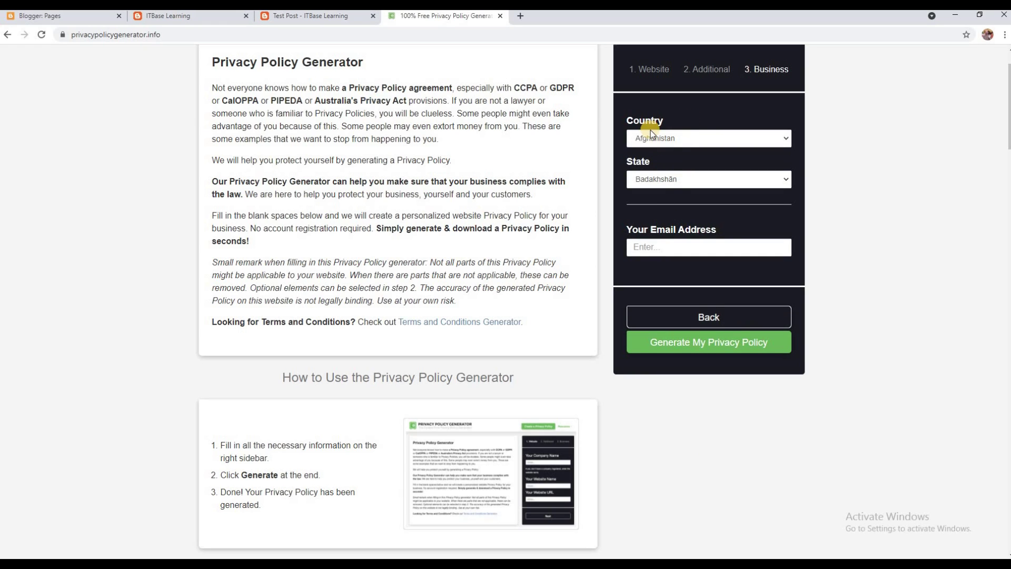
Step: Set the country to Pakistan and the state to Federally Administered Tribal Areas, and fill in the contact e-mail address
left_click(700, 139)
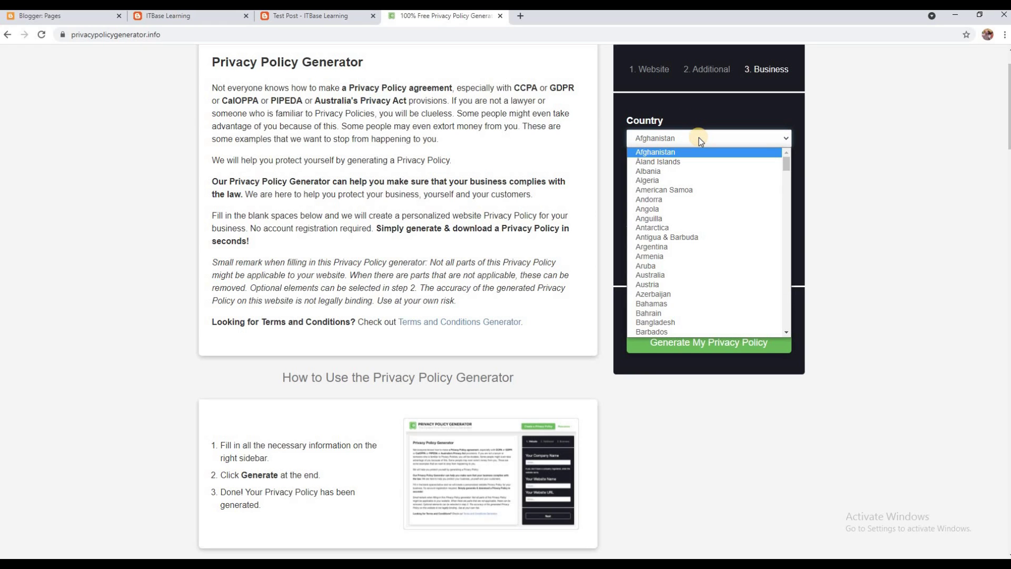
key("p")
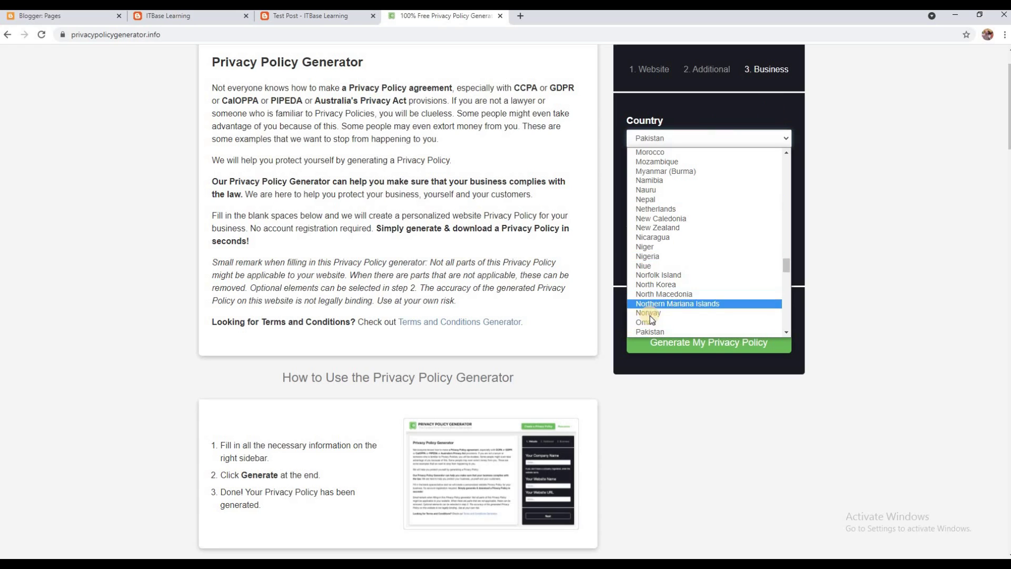
left_click(655, 331)
left_click(651, 180)
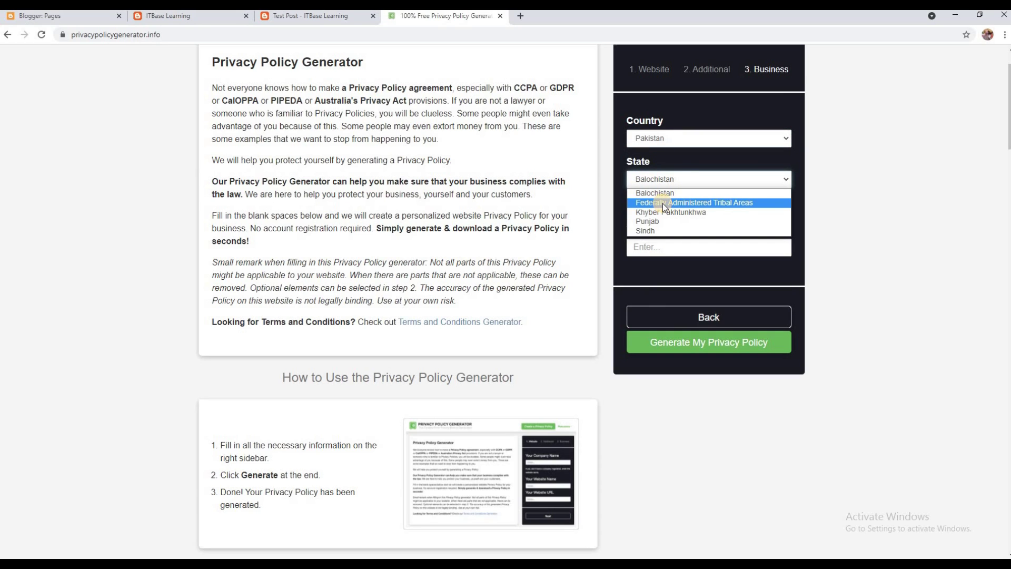
left_click(662, 203)
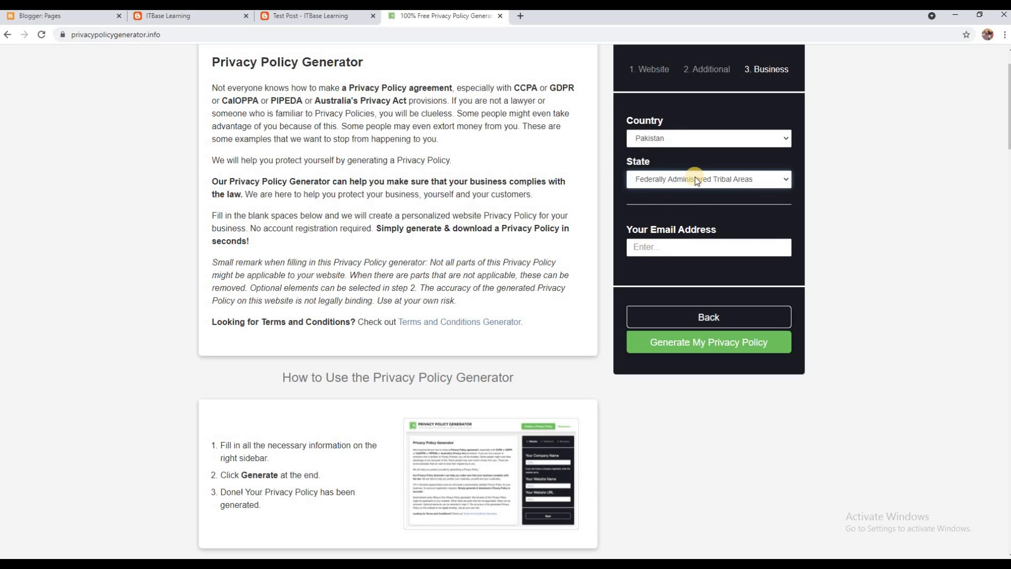
left_click(664, 246)
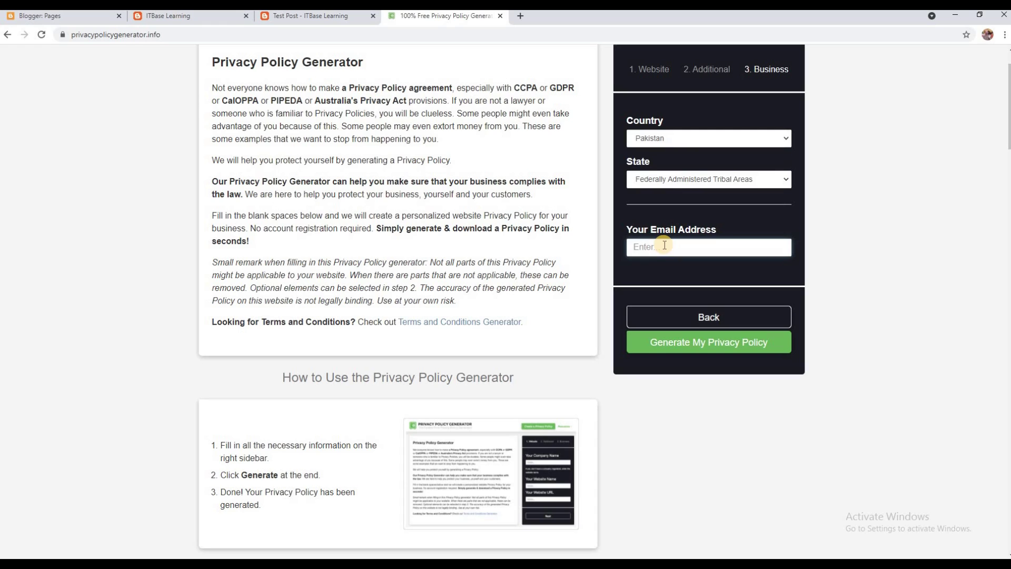
key("ctrl+v")
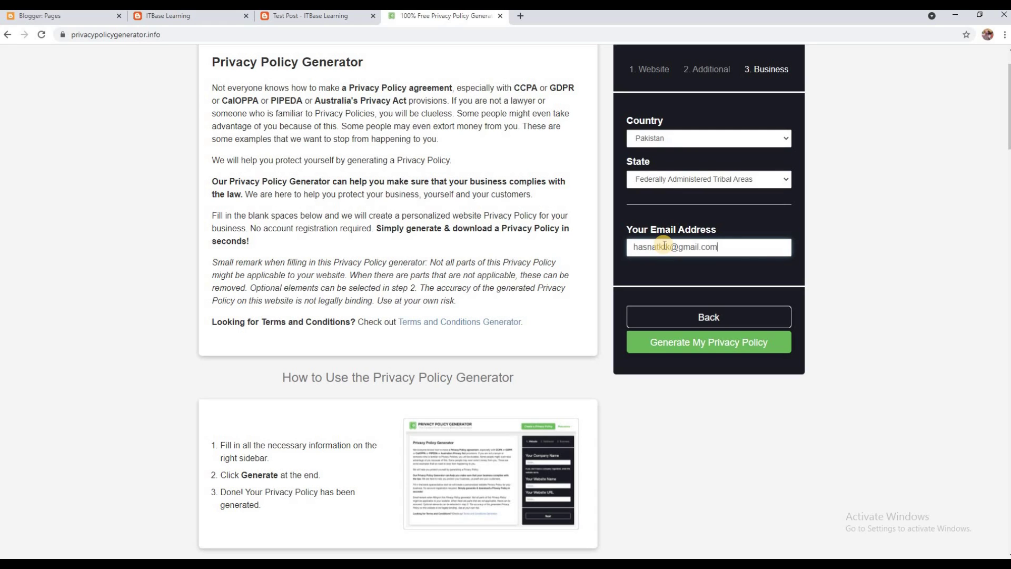
Step: Generate the privacy policy and copy the whole previewed policy text, from the main heading to the Children's Information section
left_click(679, 343)
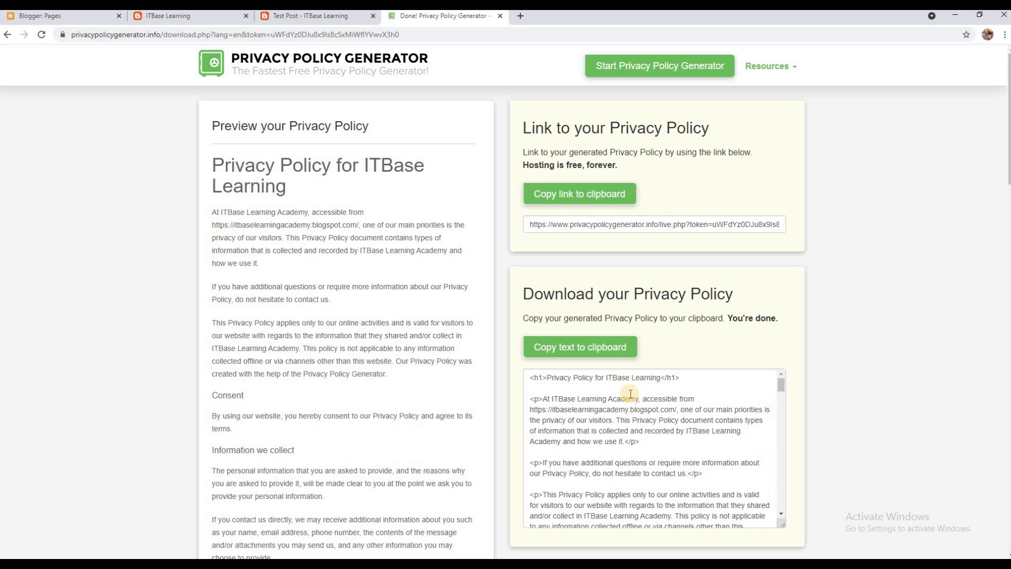
left_click_drag(212, 164, 295, 558)
right_click(282, 181)
left_click(280, 182)
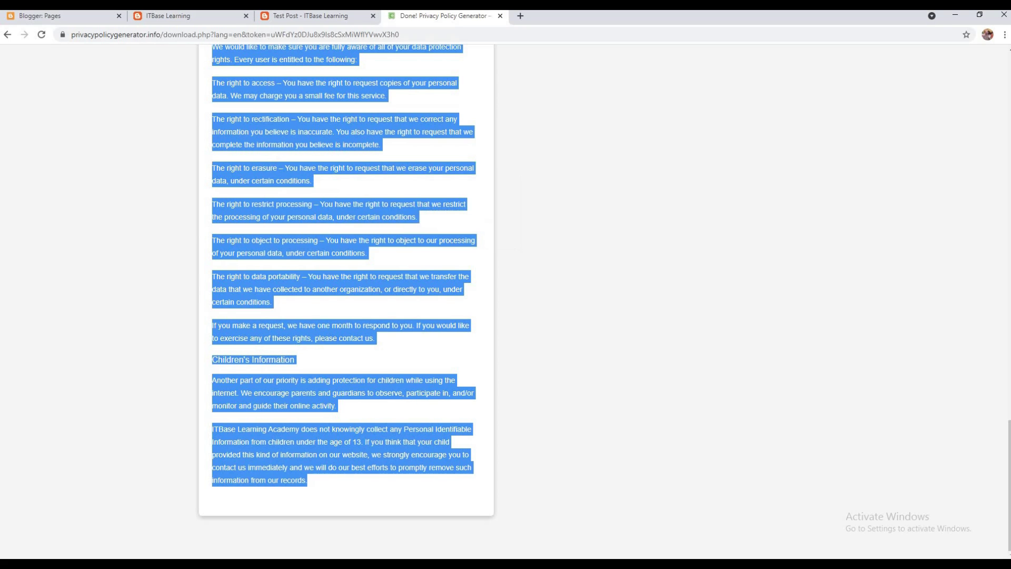
Step: Paste the copied policy text into the body of the blog's Privacy Policy page in Blogger and update the page
left_click(147, 14)
left_click(89, 17)
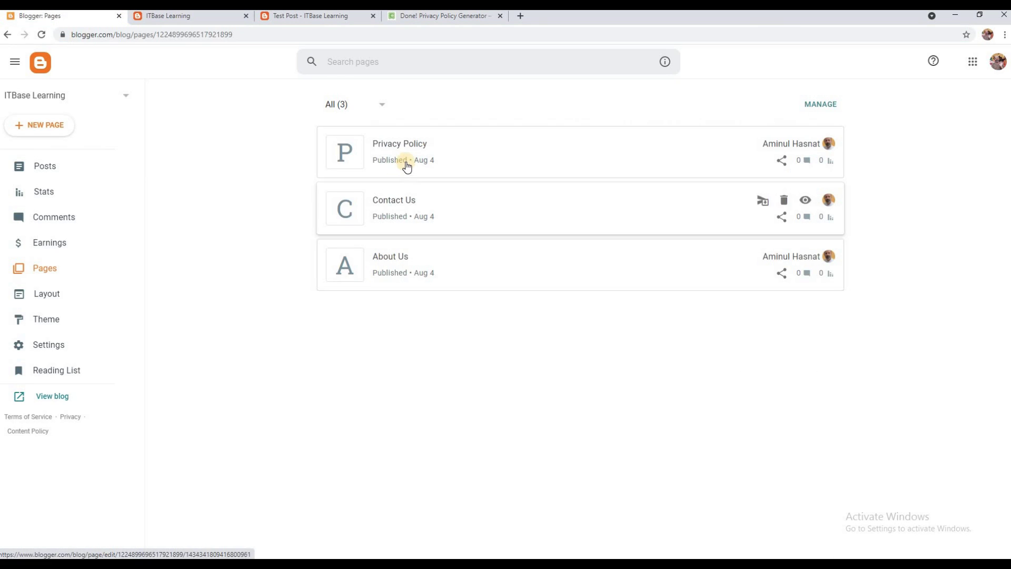
left_click(406, 162)
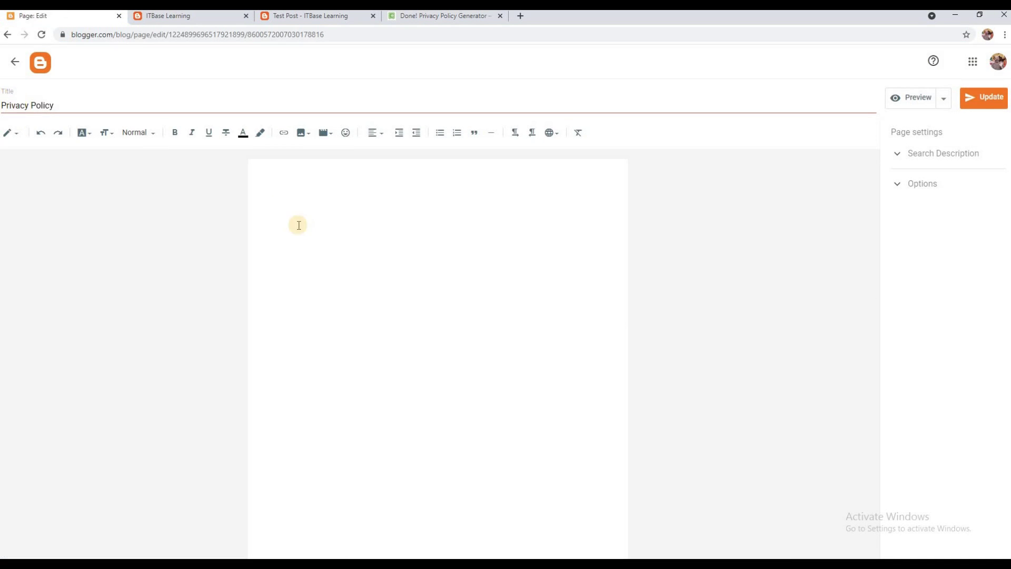
right_click(287, 193)
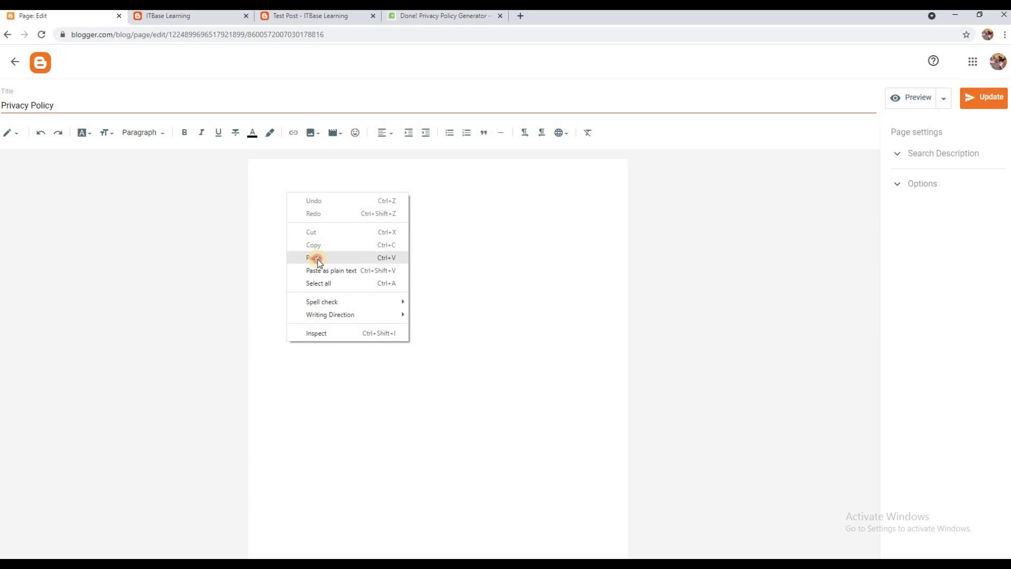
left_click(314, 257)
left_click_drag(619, 442, 640, 154)
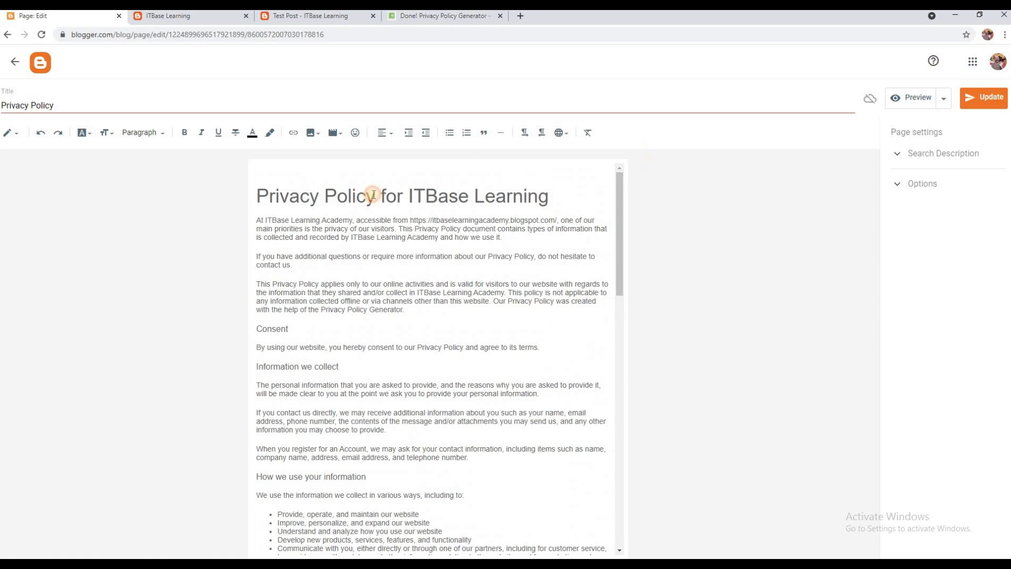
left_click(988, 98)
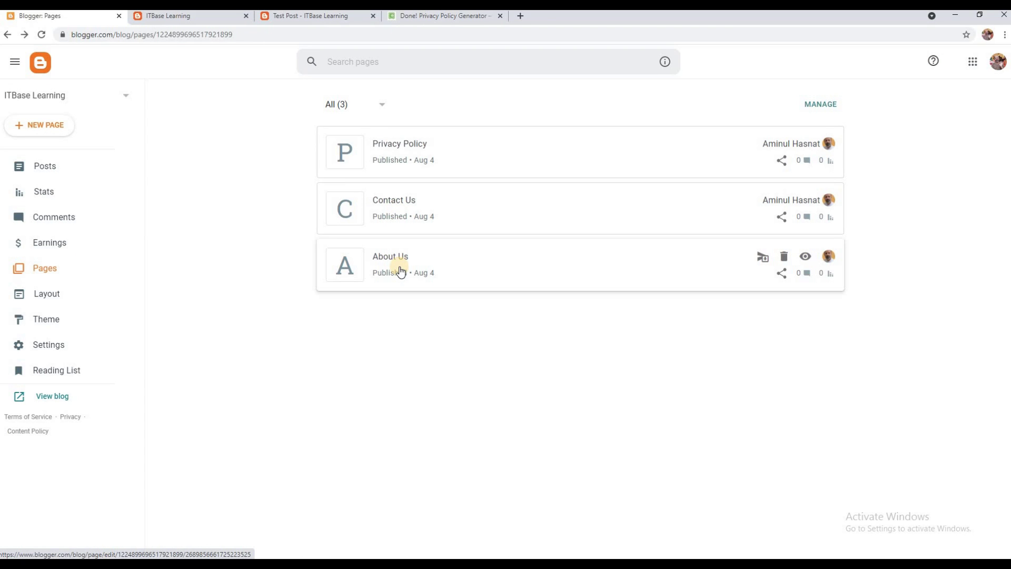
Step: Close the privacy policy generator, search Google for "about us generator" in a new tab and open the techbuddies.in result
left_click(434, 17)
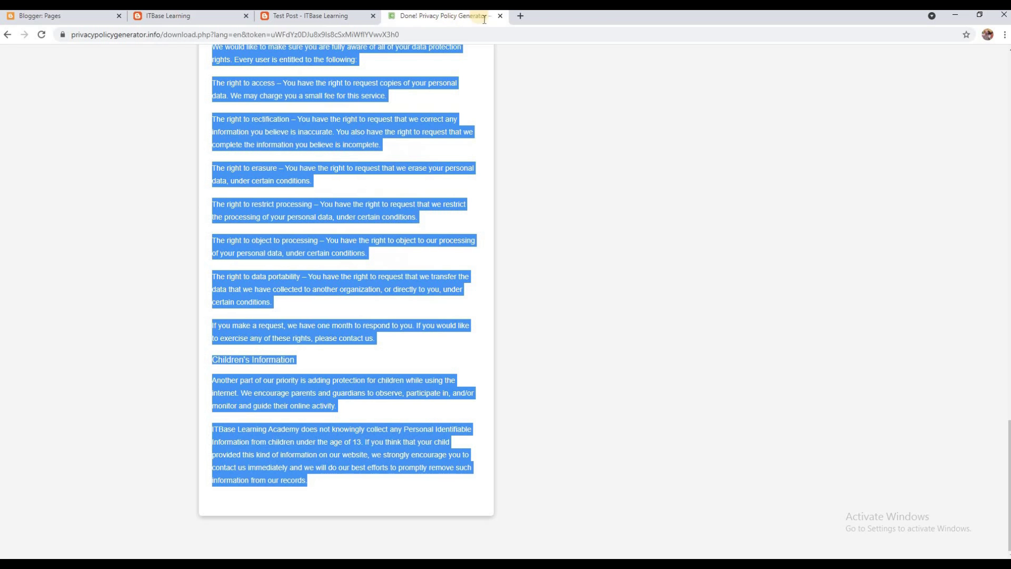
left_click(501, 16)
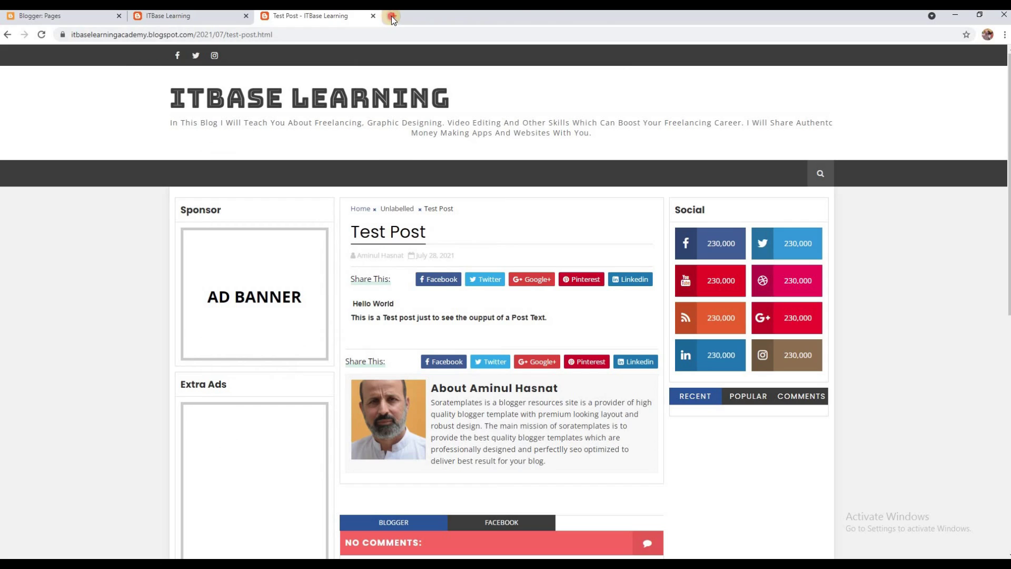
left_click(390, 15)
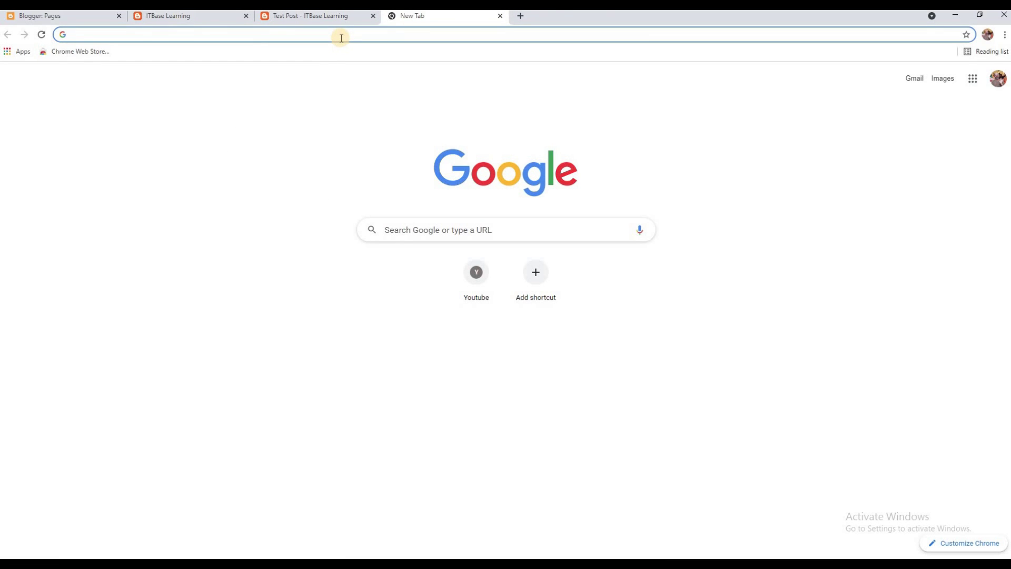
type("about us generator")
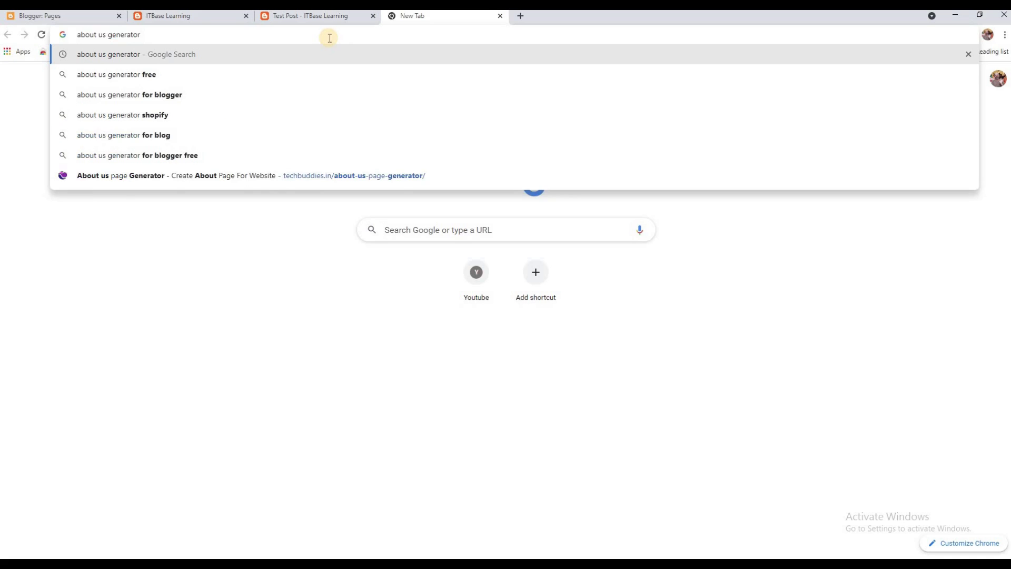
key("Return")
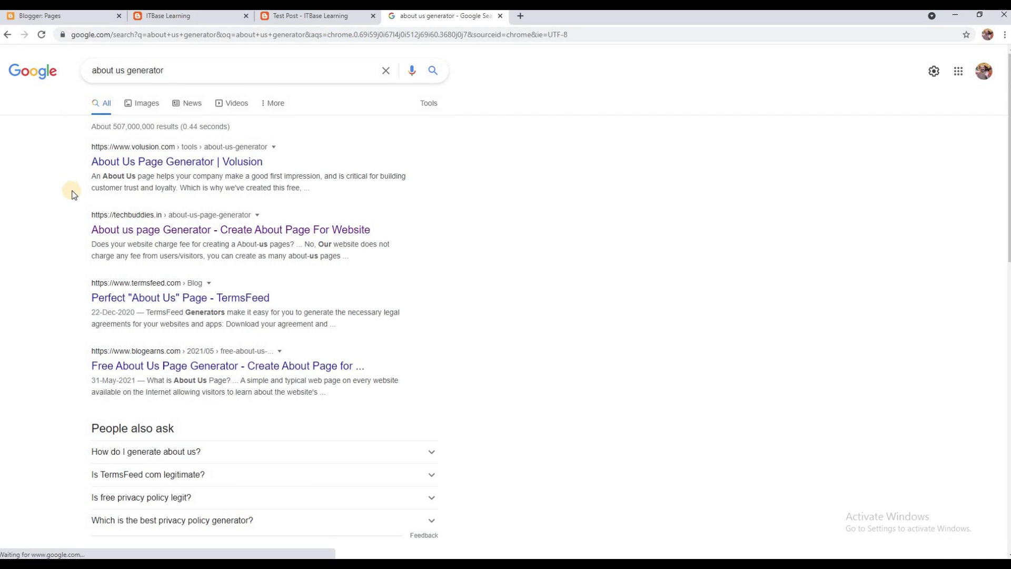
left_click(142, 233)
scroll(484, 274, "down", 5)
Step: Enter ITBase Learning Academy as the website name, Educational as the type and Freelancing Education as the speciality
left_click(461, 160)
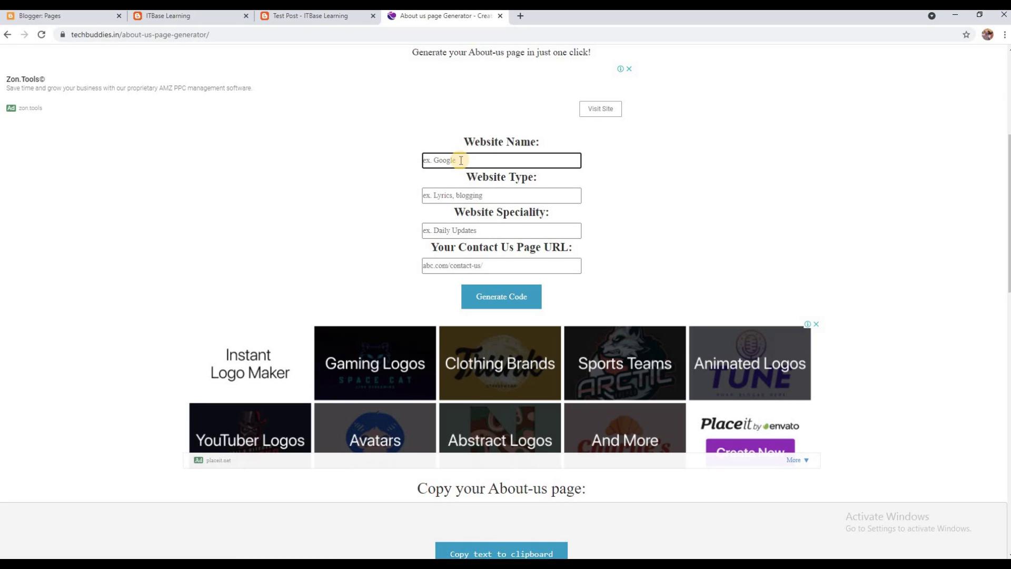
type("ITBase Learning Academy")
left_click(465, 195)
type("Edu")
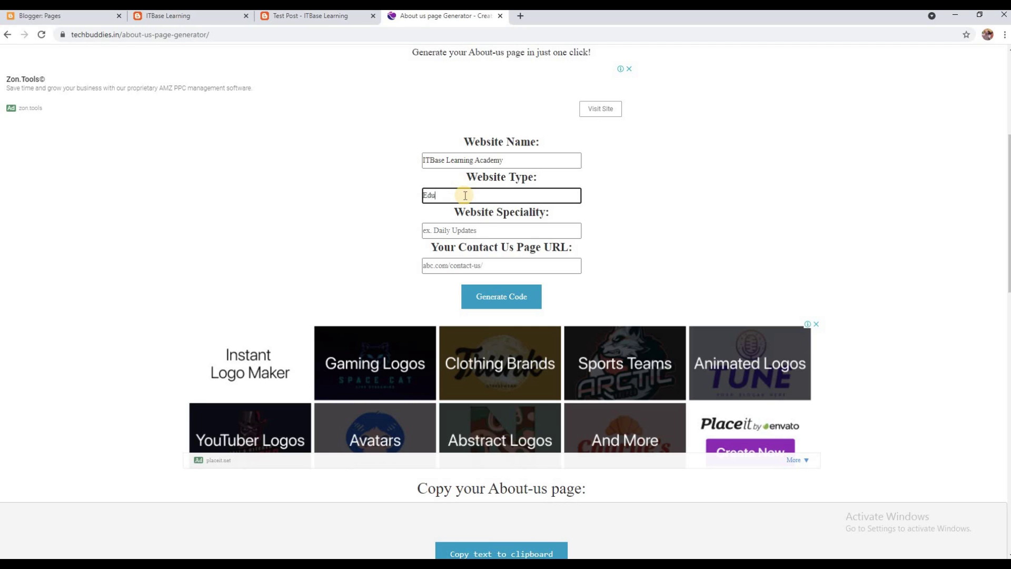
type("cational")
left_click(485, 231)
type("Fr")
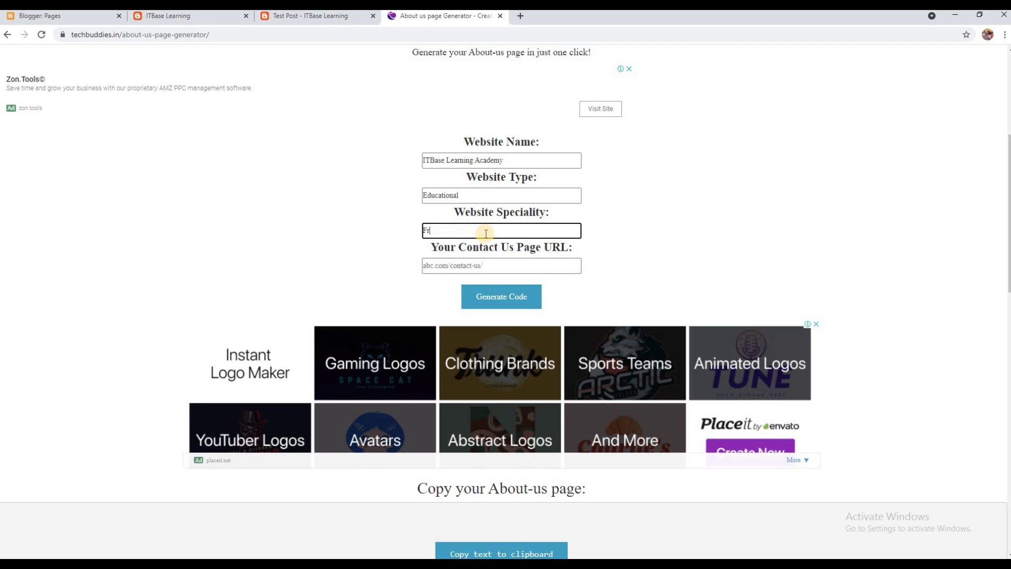
type("eelancing Education")
Step: View the published Contact Us page from Blogger's page list and copy its web address for the generator form
left_click(480, 266)
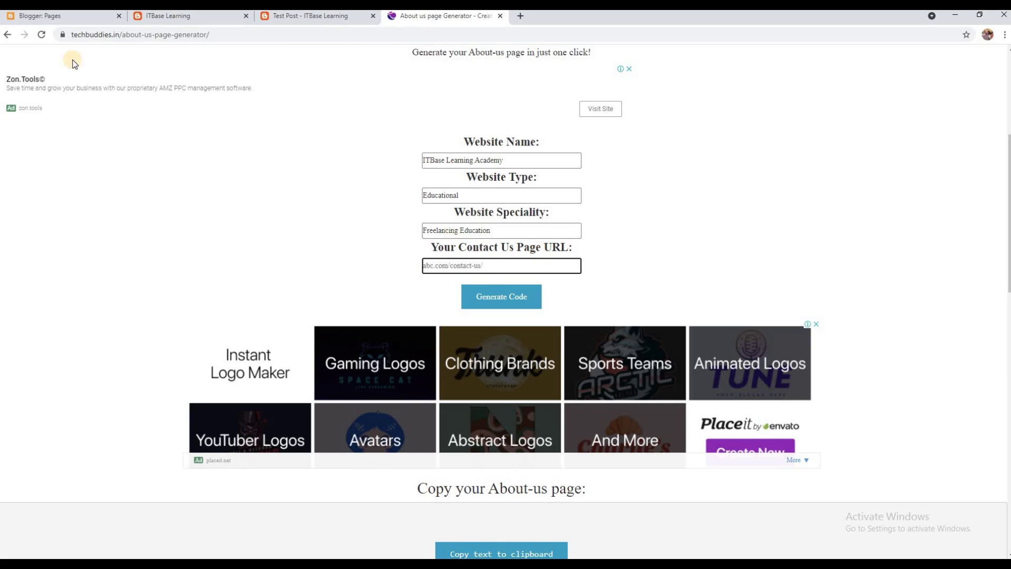
left_click(56, 15)
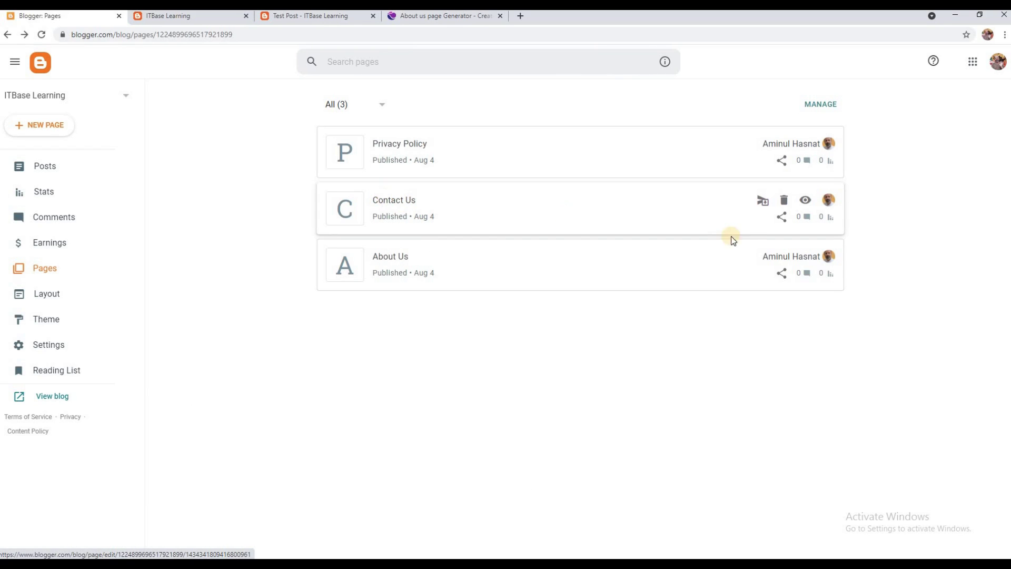
left_click(806, 201)
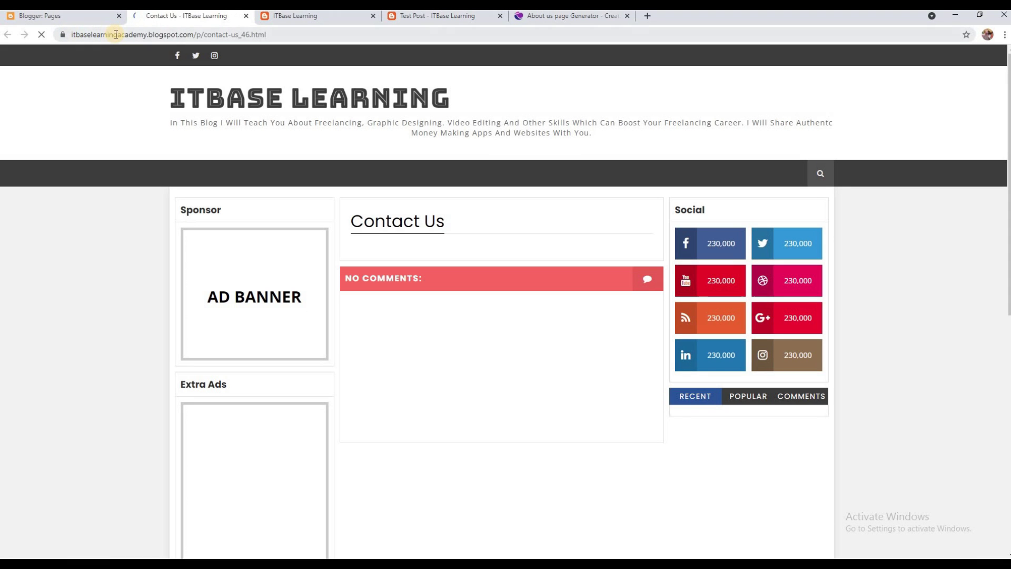
left_click(113, 34)
right_click(115, 35)
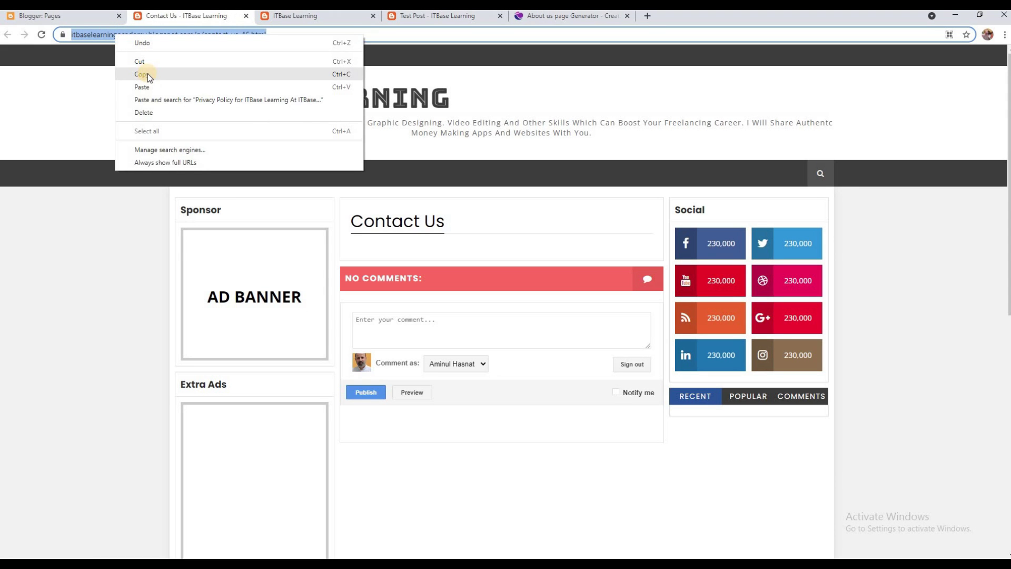
left_click(148, 73)
Step: Paste the copied address as the Contact Us page URL in the About Us generator, and generate and copy the code
left_click(550, 15)
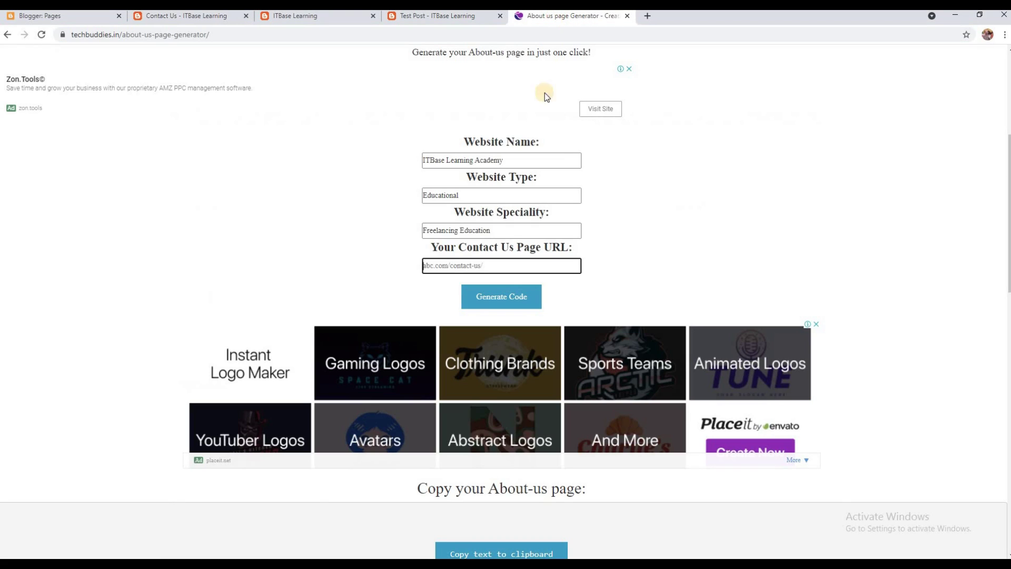
key("ctrl+v")
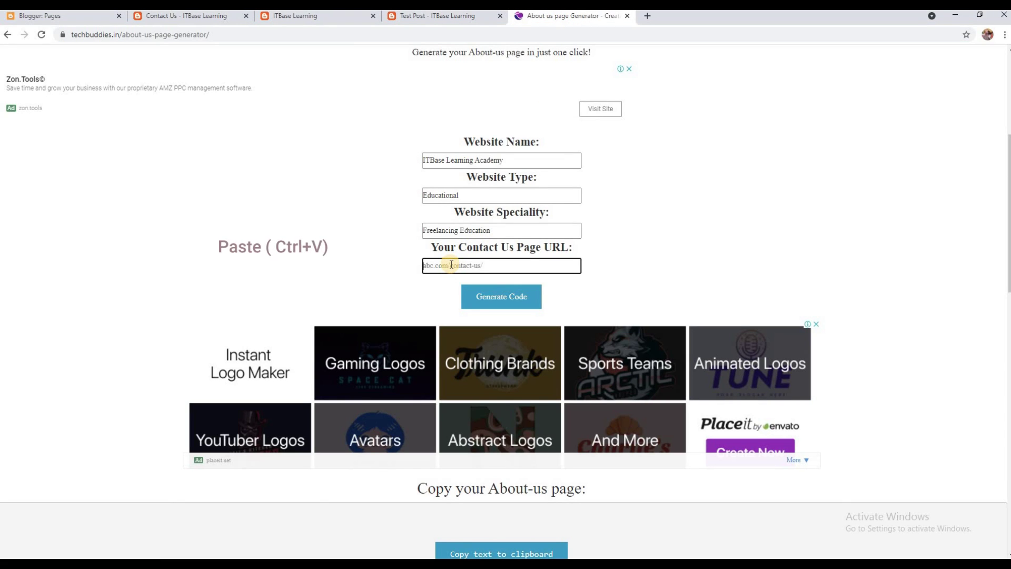
left_click(498, 297)
scroll(514, 213, "down", 6)
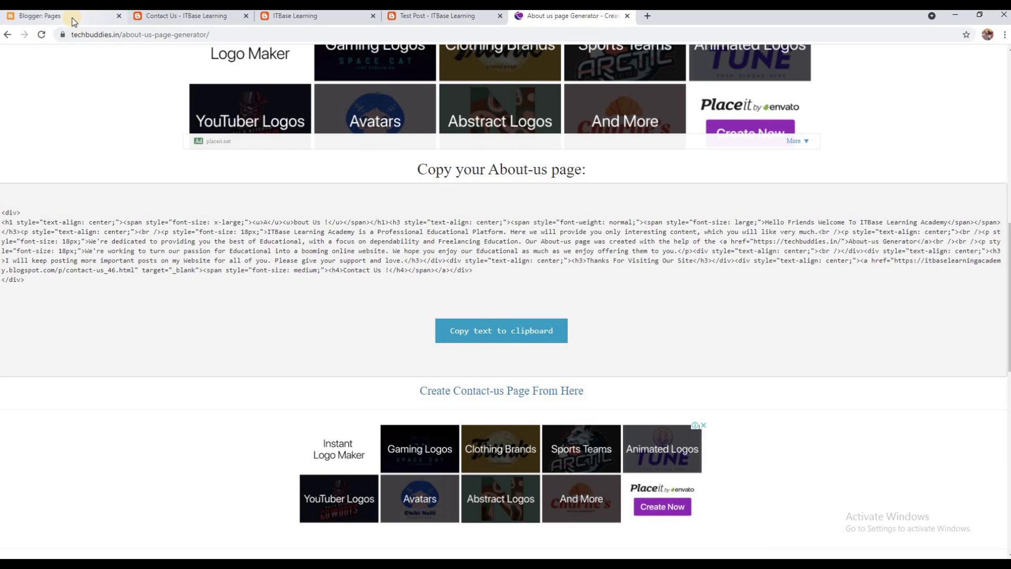
Step: Paste the generated code into the blog's About Us page in HTML view, below the existing line, and update the page
left_click(38, 17)
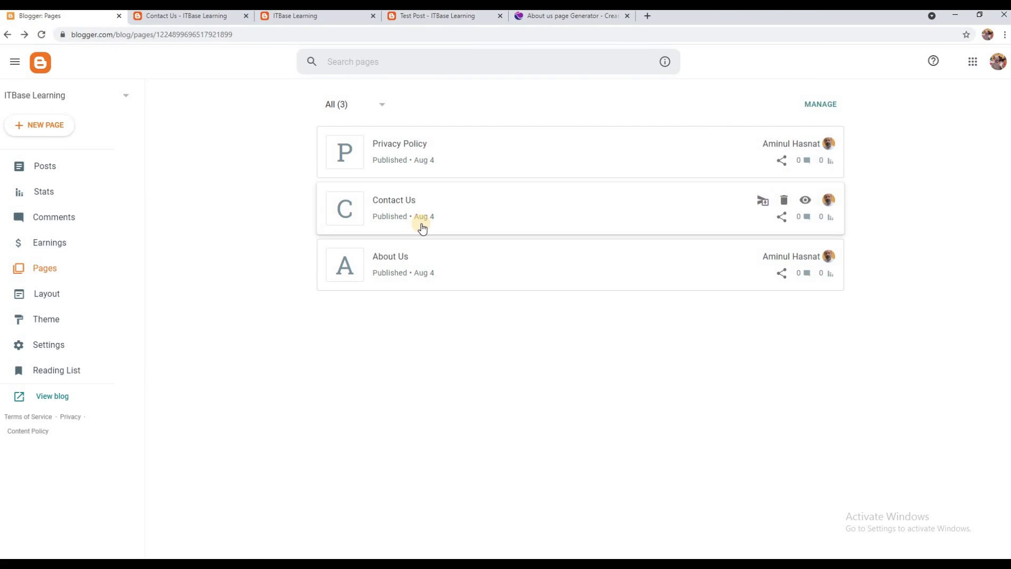
left_click(637, 268)
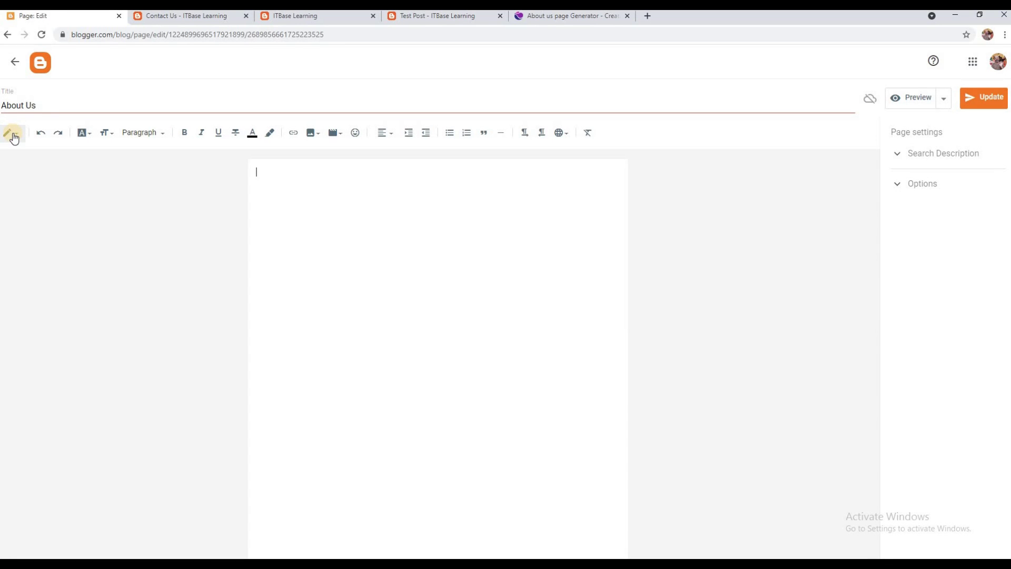
left_click(13, 135)
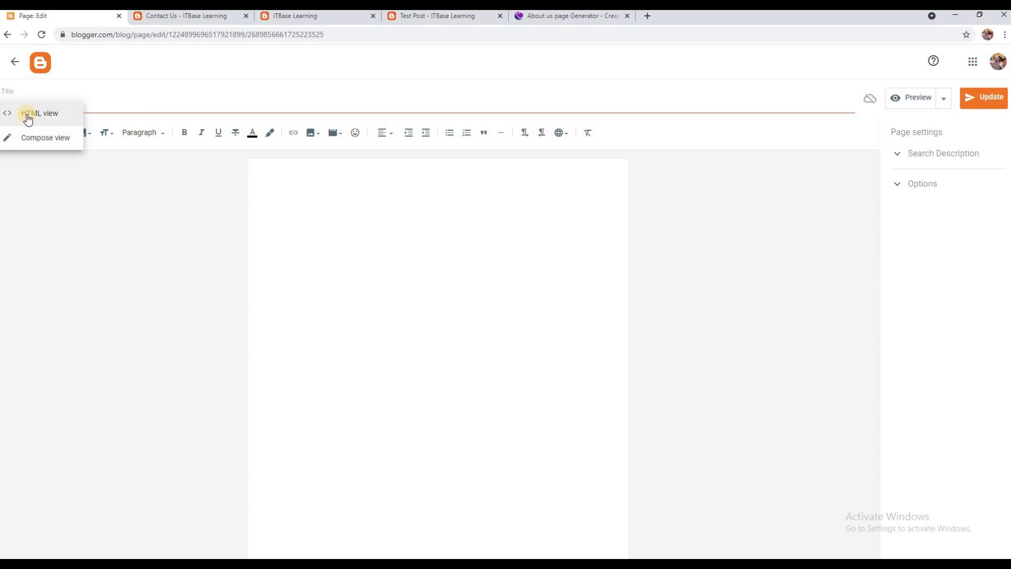
left_click(28, 119)
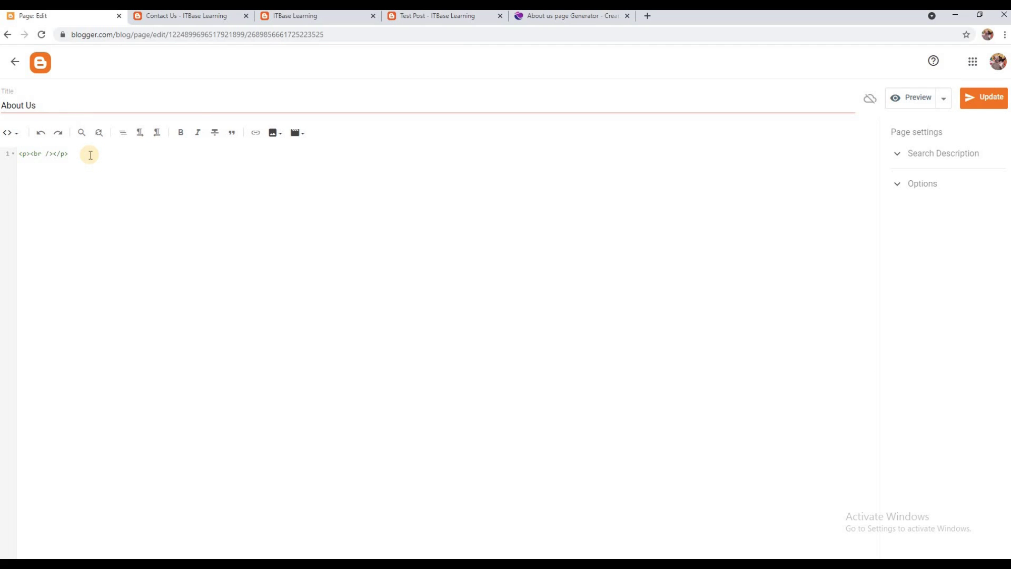
right_click(80, 167)
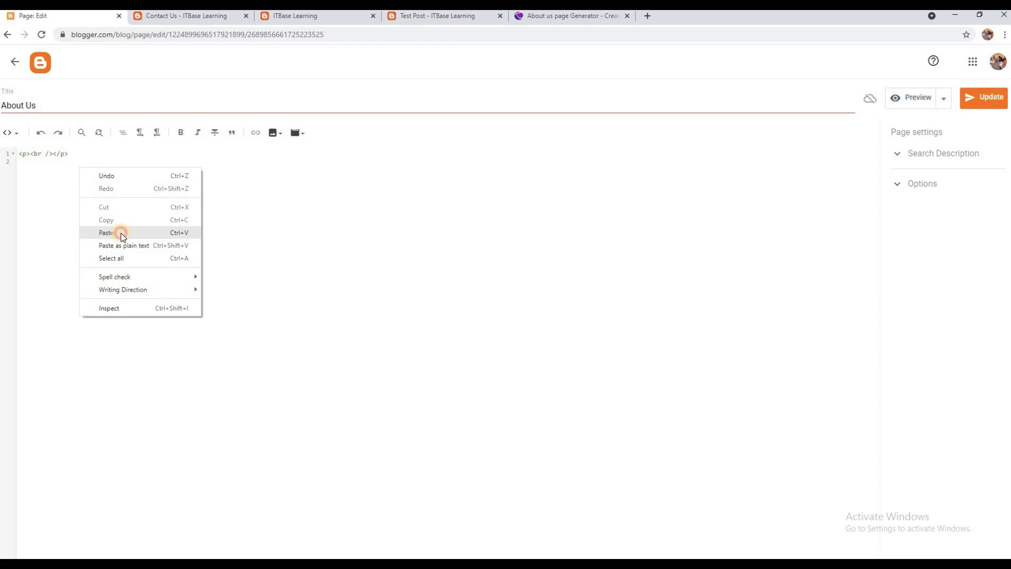
left_click(121, 233)
left_click(993, 97)
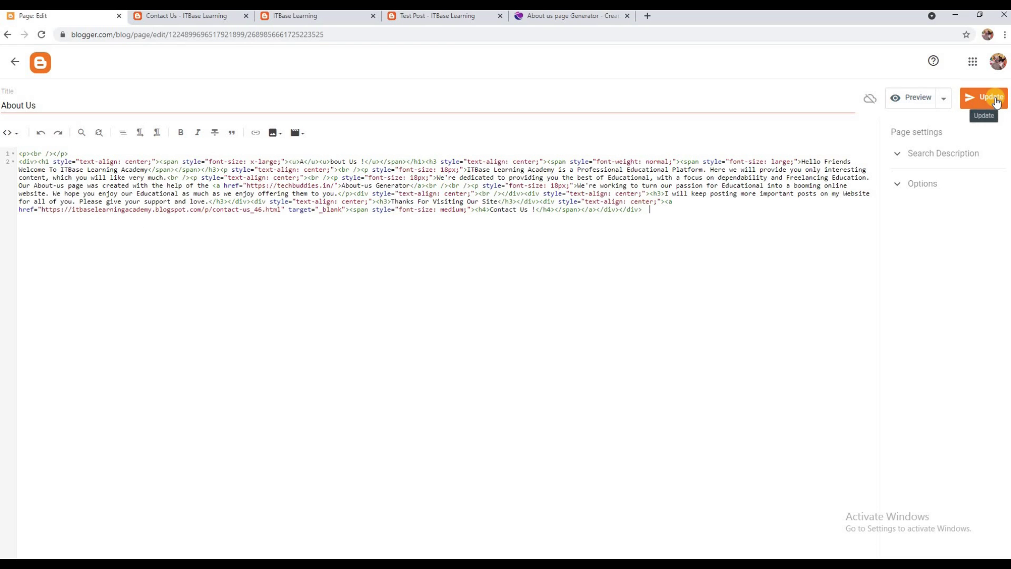
Step: Preview the About Us page, check its layout and text, and close the preview
left_click(914, 103)
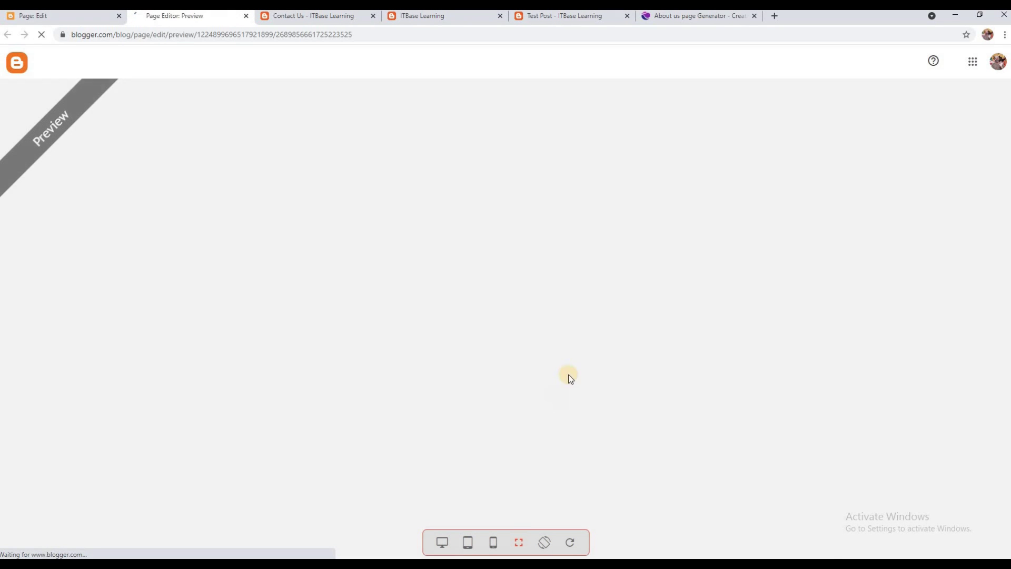
scroll(466, 290, "down", 4)
scroll(474, 279, "up", 2)
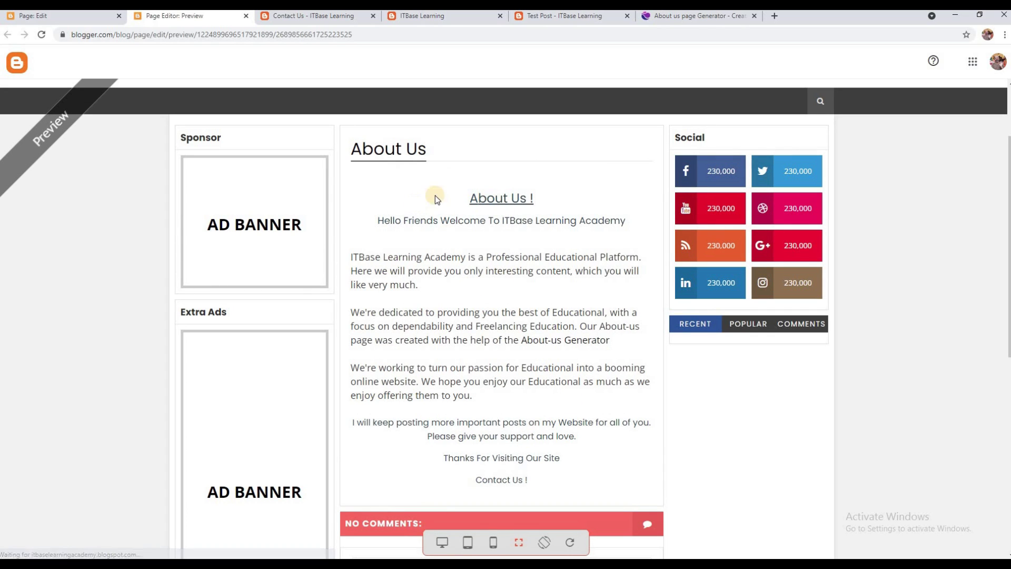
left_click(246, 17)
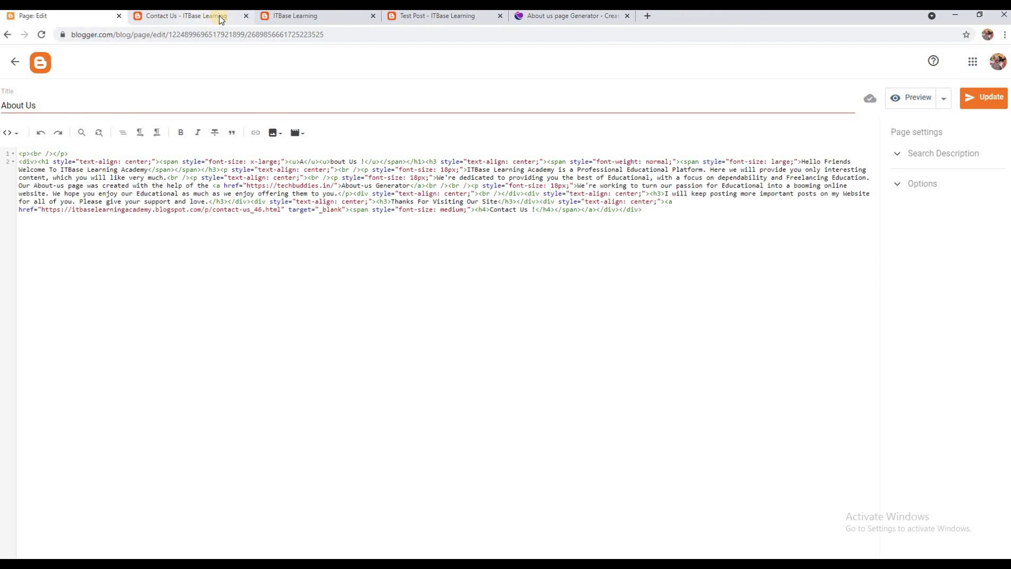
Step: Close the Contact Us, blog home and About Us generator tabs and return to Blogger's page list
left_click(245, 17)
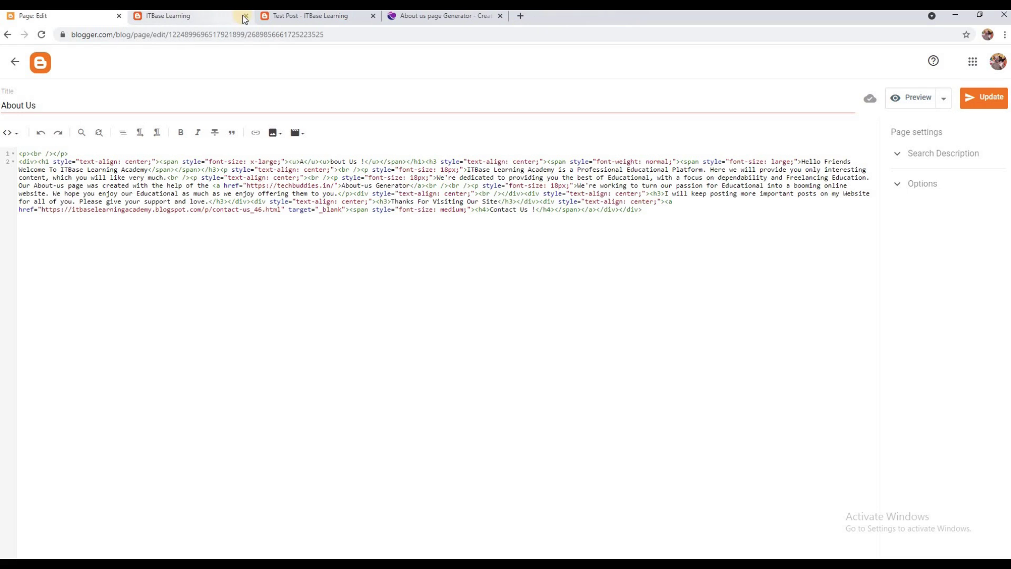
left_click(246, 16)
left_click(232, 17)
left_click(343, 16)
left_click(371, 17)
left_click(86, 17)
left_click(15, 62)
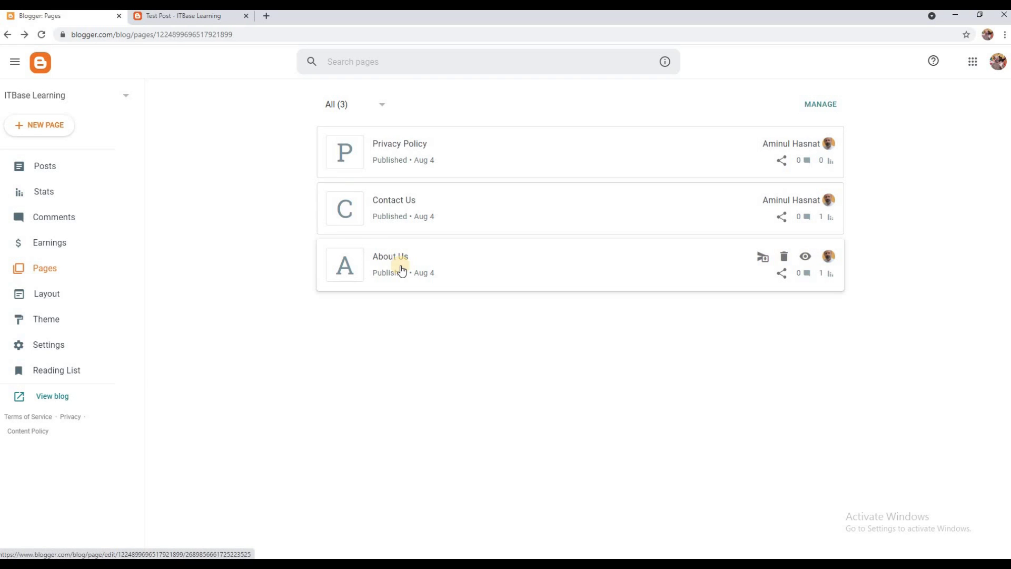
Step: Open the Contact Us page for editing and switch its editor to Compose view
left_click(414, 204)
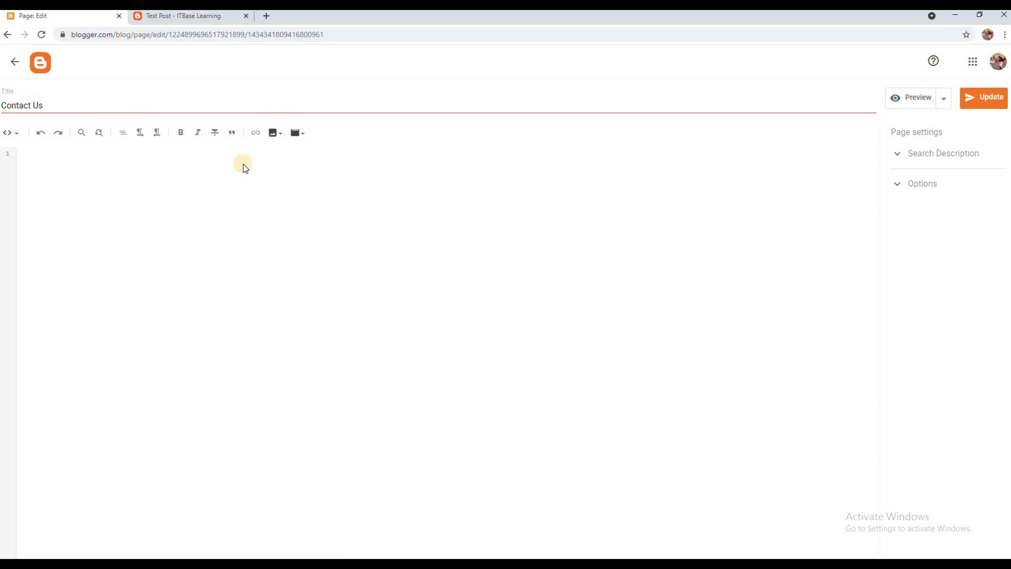
left_click(16, 135)
left_click(24, 162)
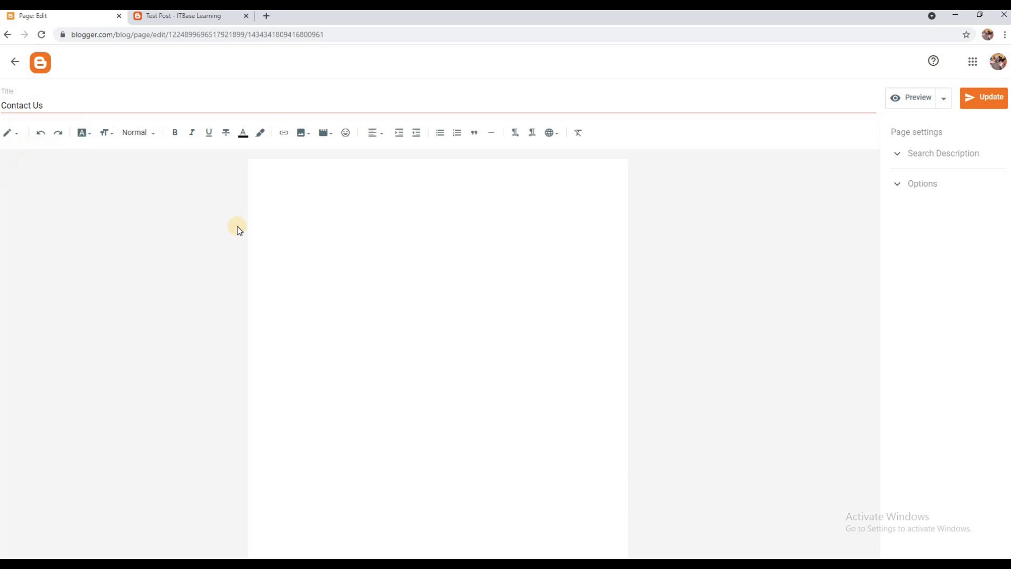
Step: Fill the Contact Us page with lines for Phone, Email Address, Mobile No and Street Address, update it and return to the page list
left_click(335, 201)
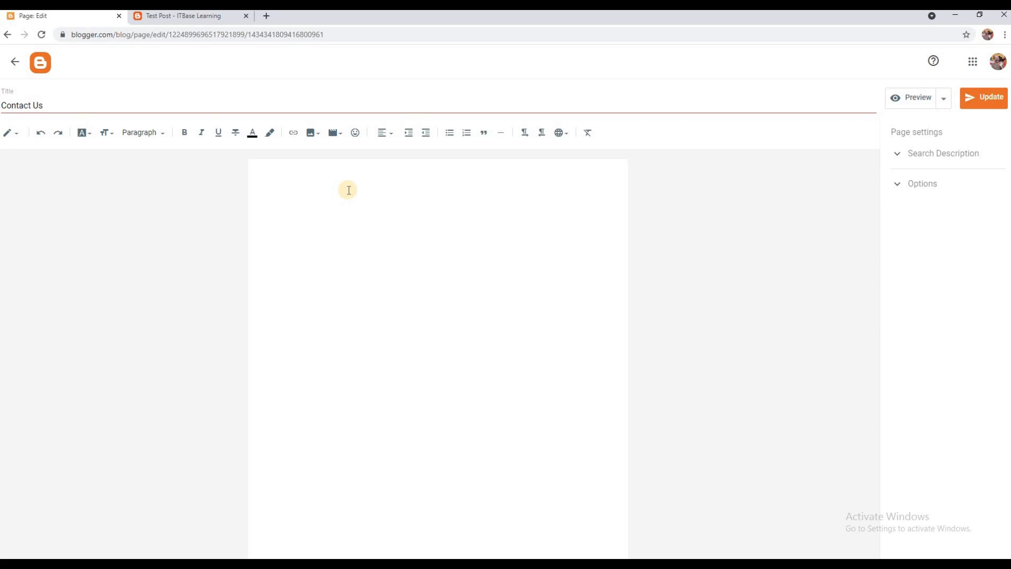
type("Phone :")
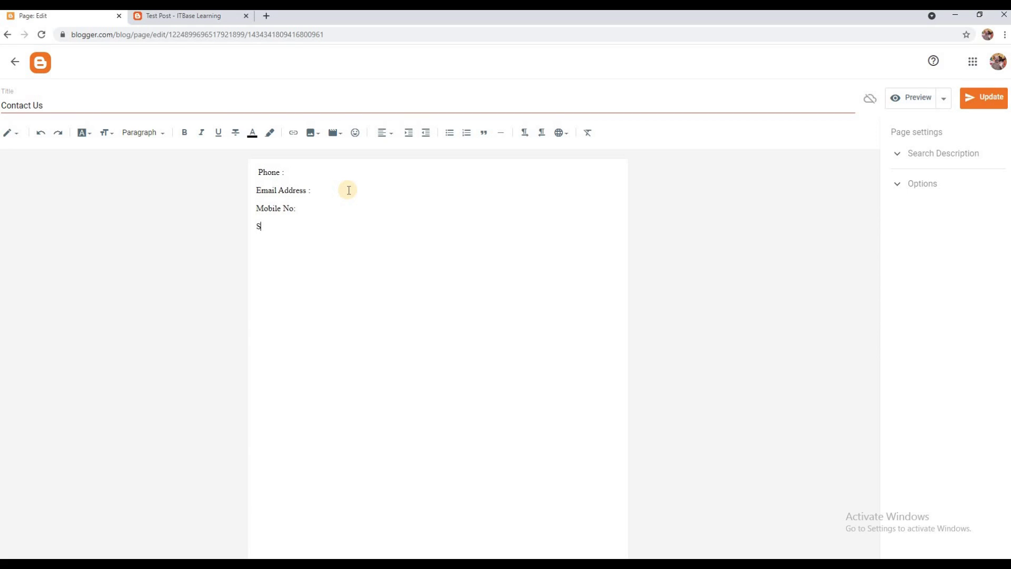
type("eet Address:")
left_click(310, 182)
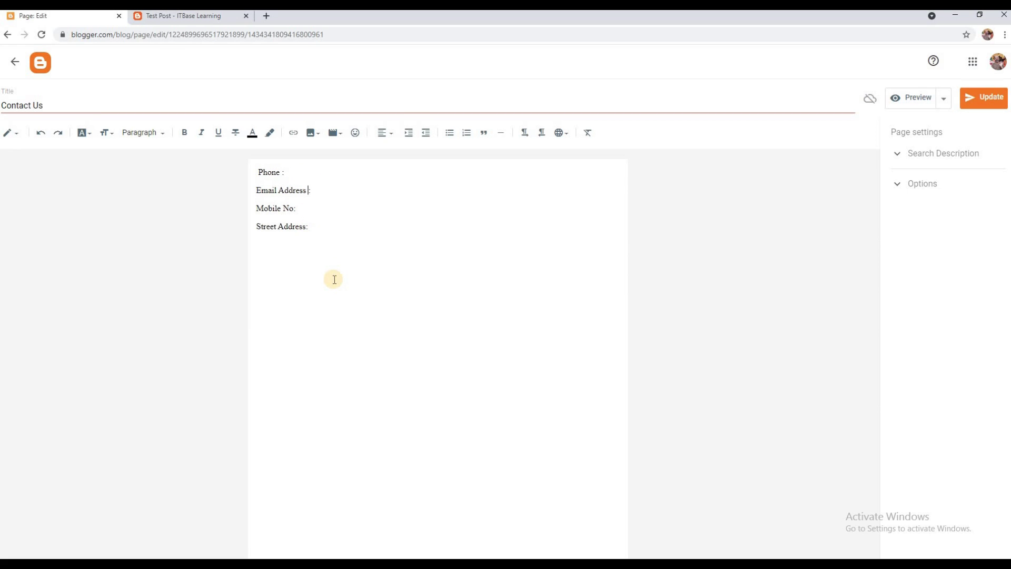
left_click(994, 100)
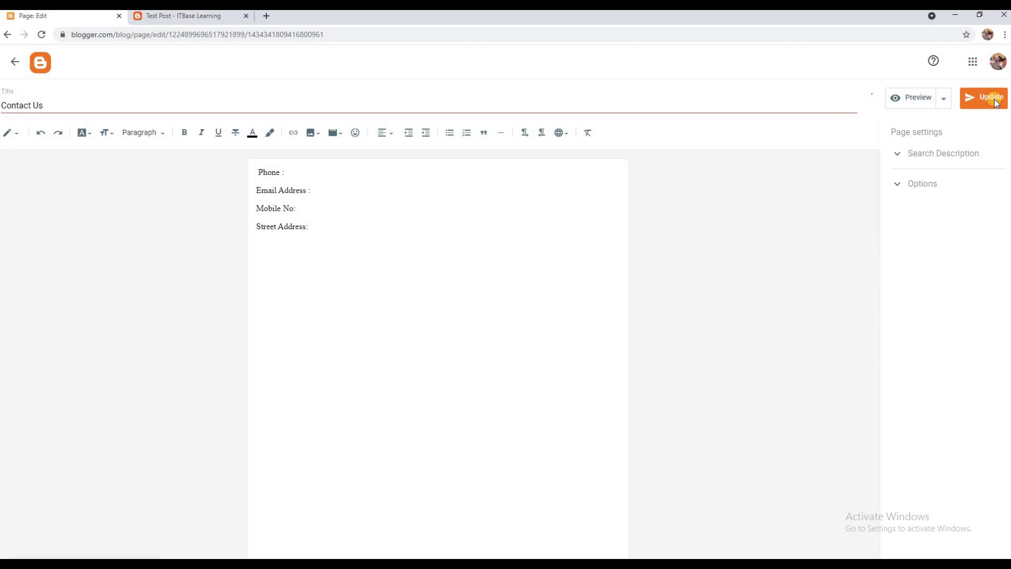
left_click(15, 62)
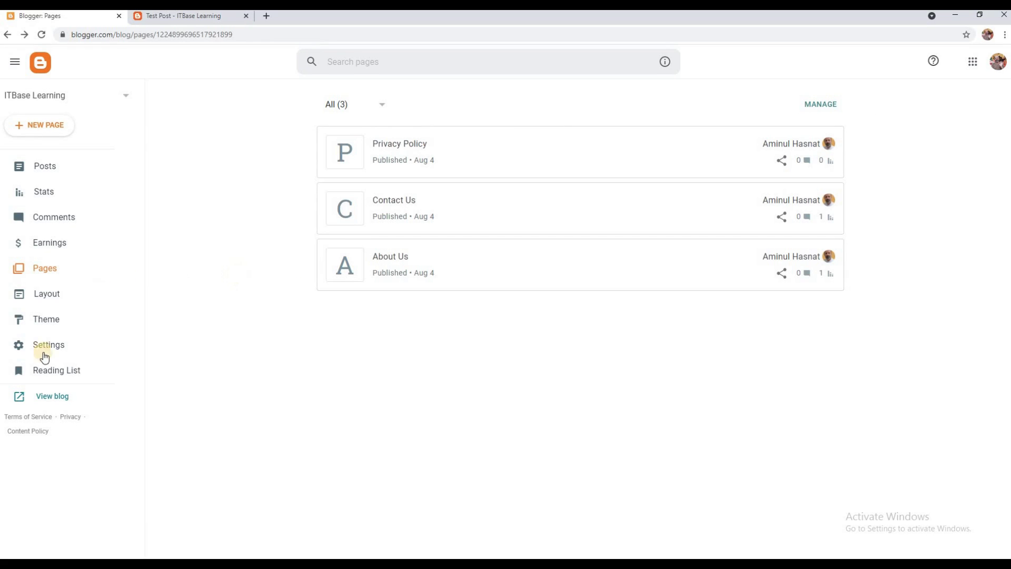
Step: Reload the blog's Test Post page to check it and return to Blogger's page list
left_click(189, 17)
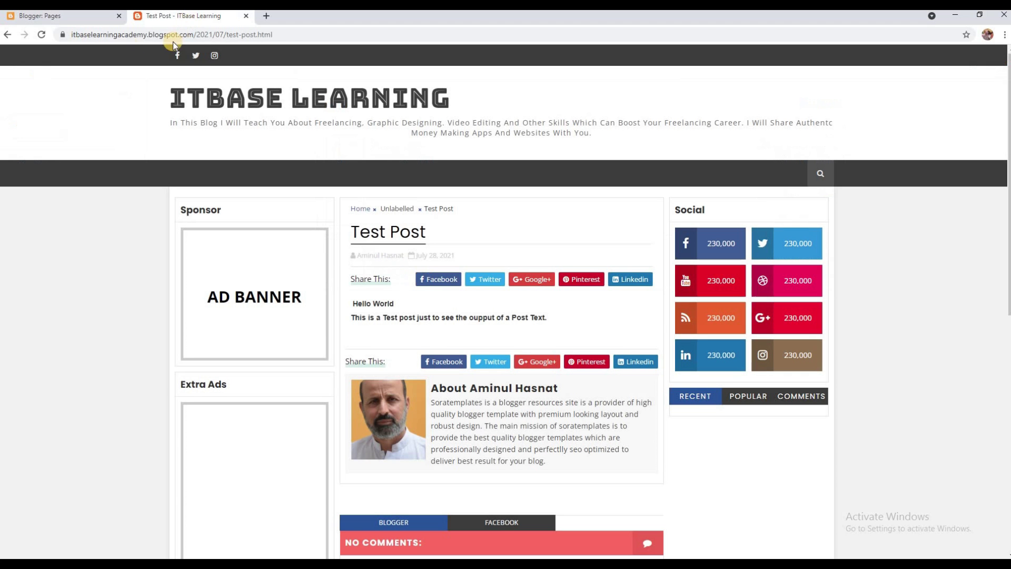
left_click(41, 35)
left_click(73, 22)
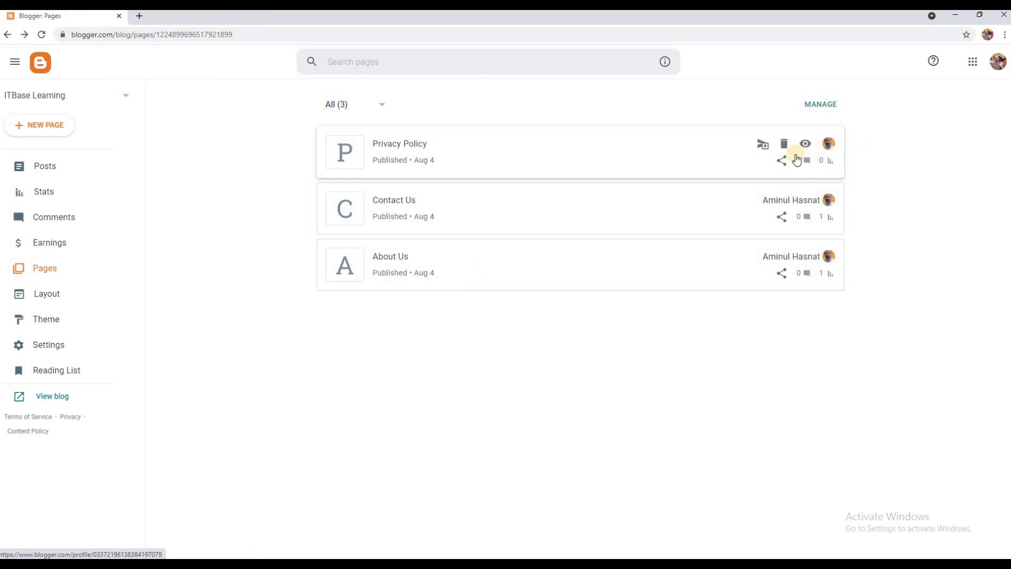
Step: View the published Privacy Policy, Contact Us and About Us pages in separate tabs and return to Blogger's page list
left_click(805, 143)
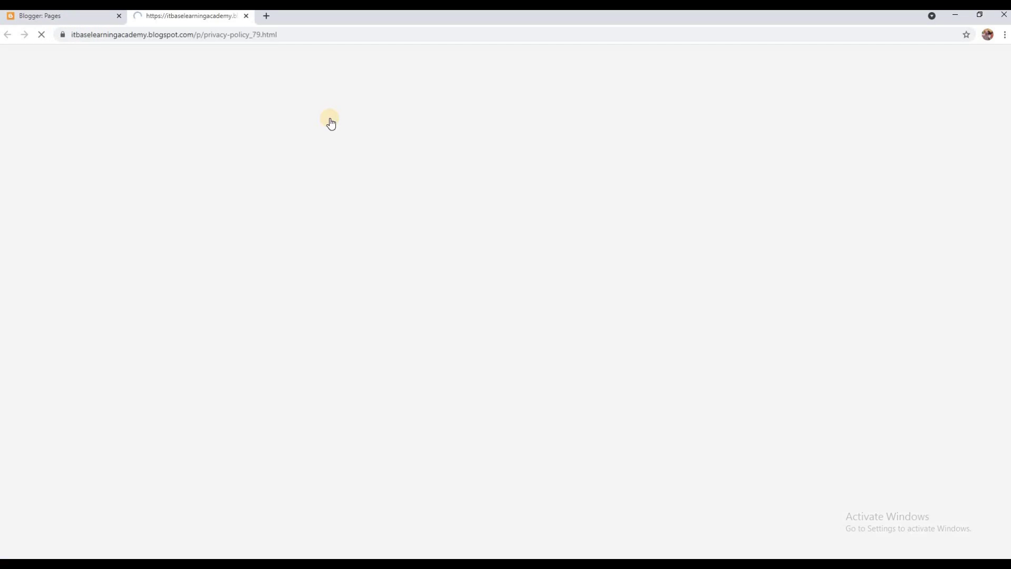
left_click(89, 20)
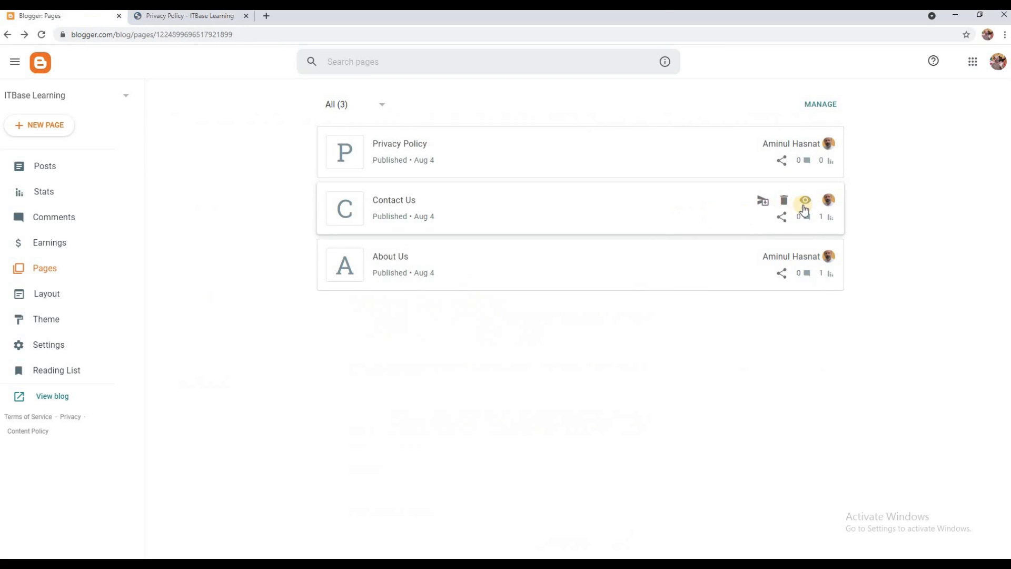
left_click(805, 199)
key("ctrl+1")
left_click(806, 257)
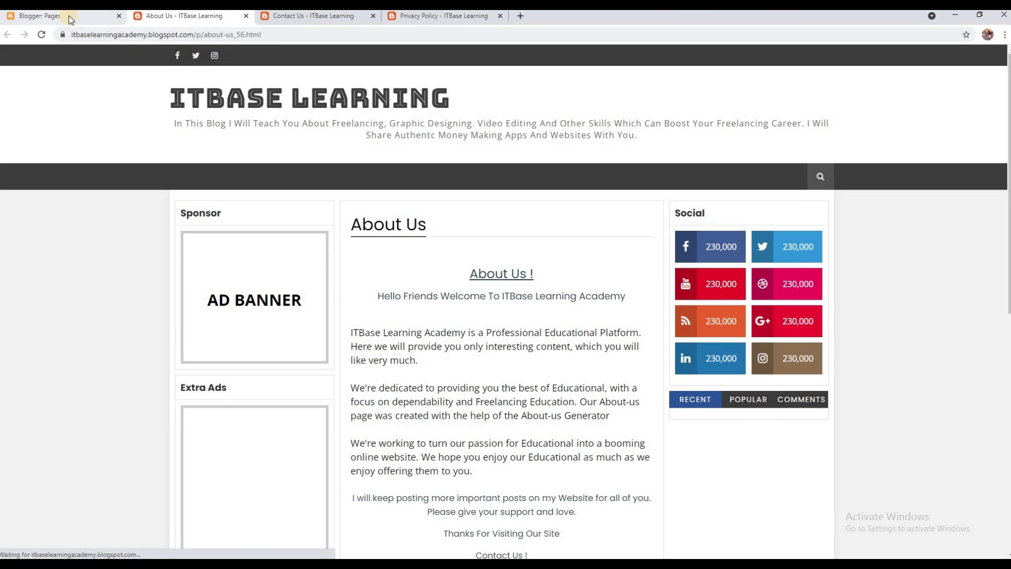
key("ctrl+1")
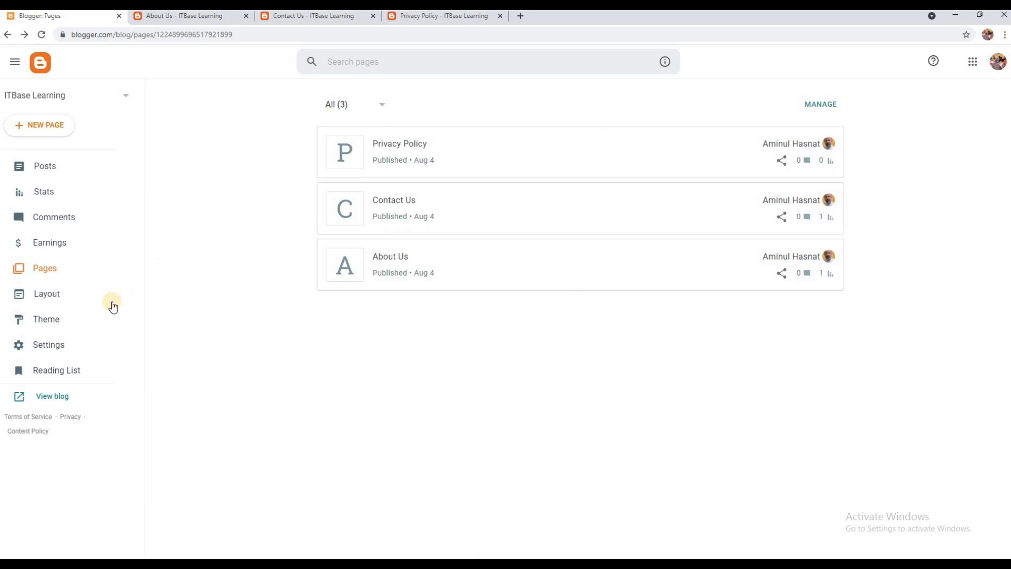
Step: In the blog layout, edit the Top-Menu section's Main Menu link list and add a new item named Privacy Policy
left_click(57, 298)
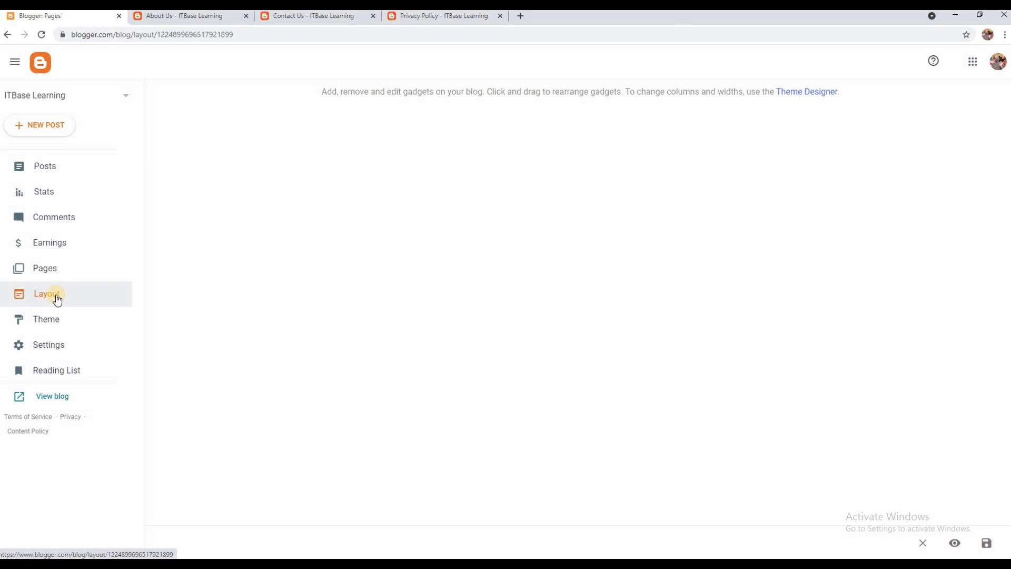
scroll(714, 388, "down", 2)
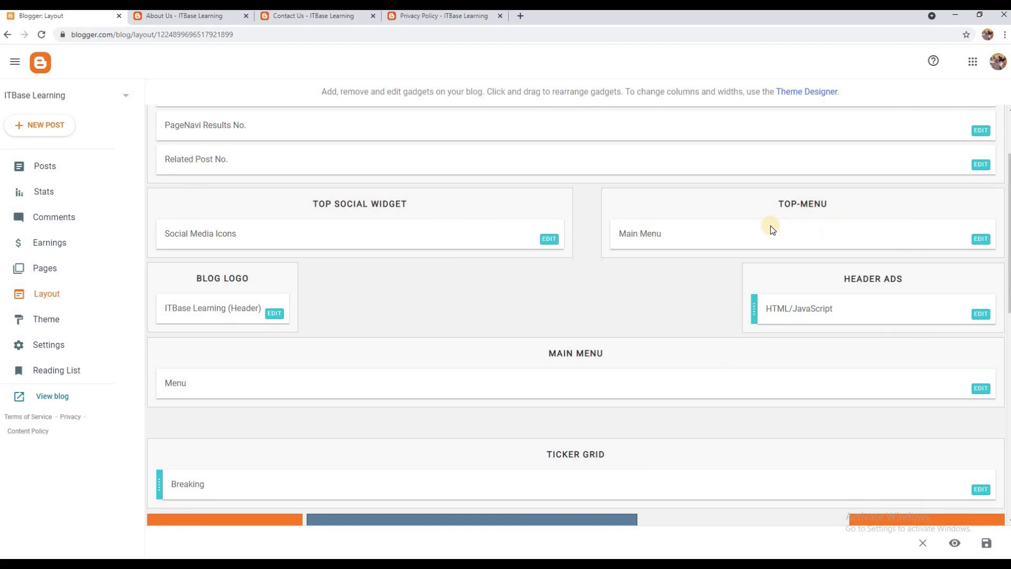
left_click(984, 240)
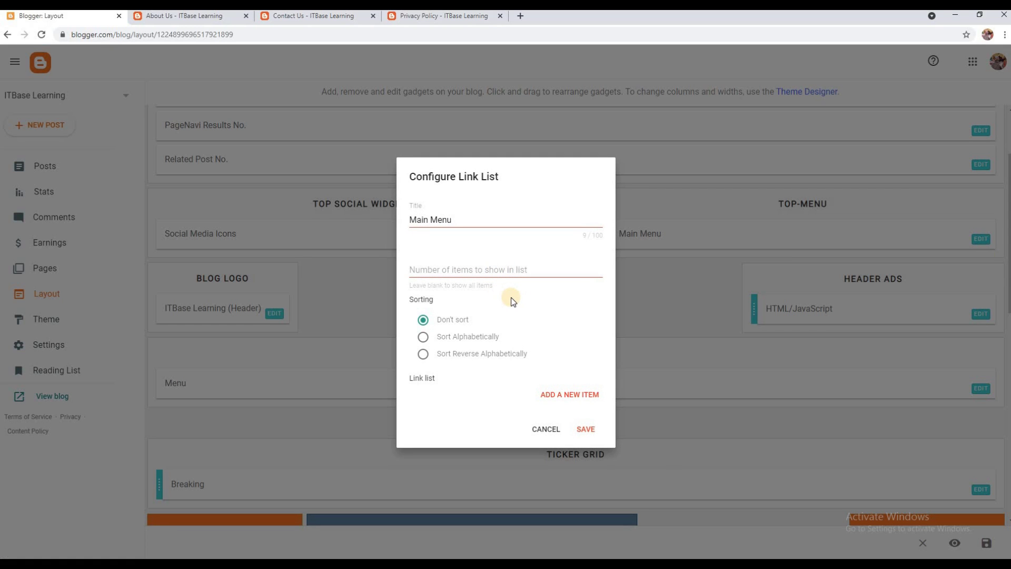
left_click(550, 398)
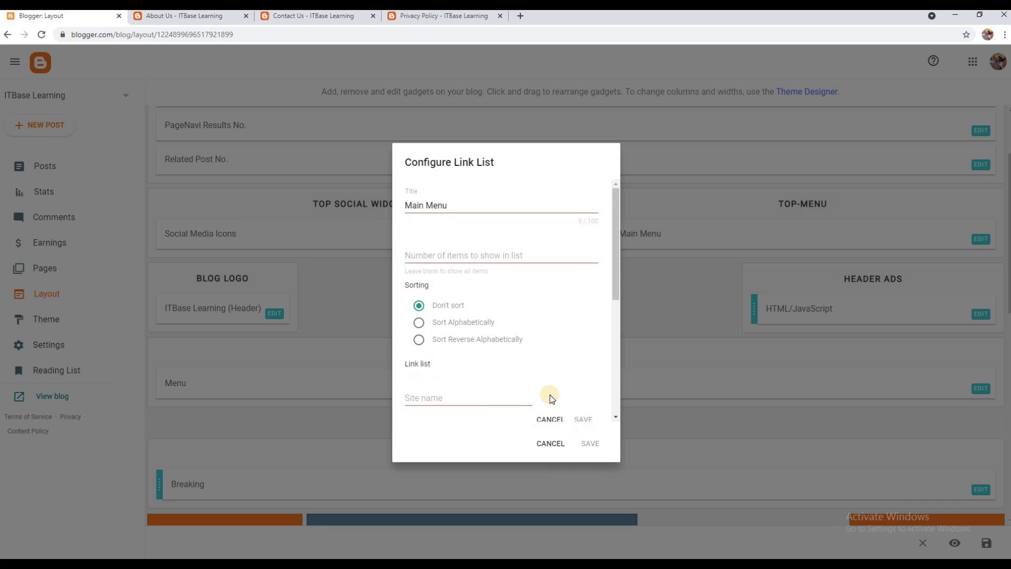
left_click(426, 403)
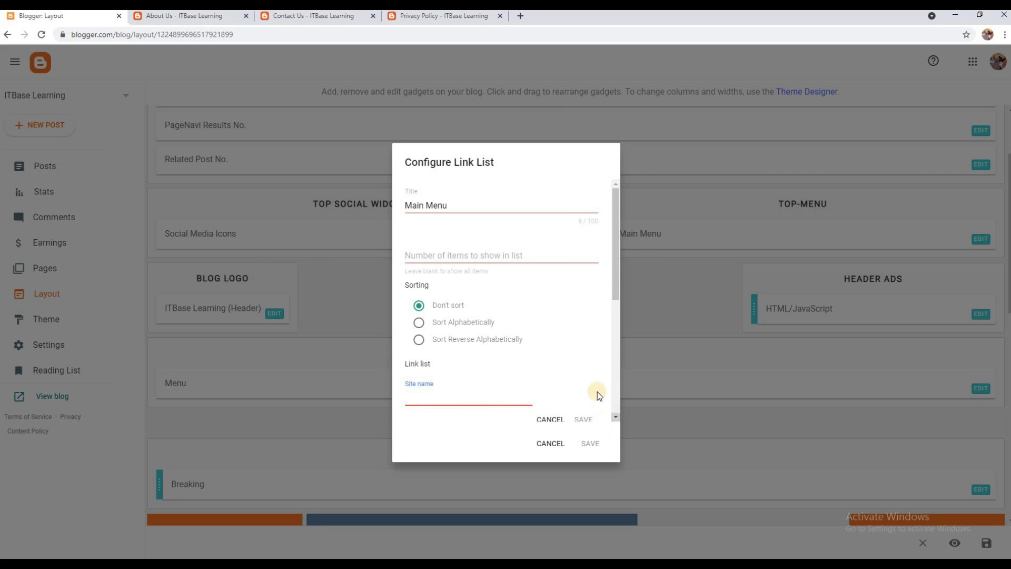
scroll(582, 383, "down", 2)
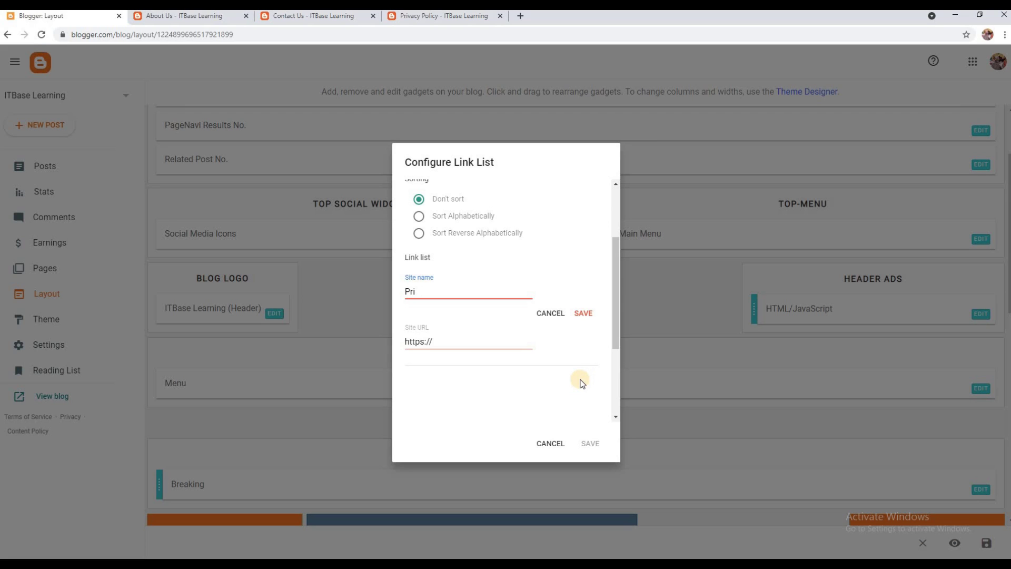
type("Privacy Policy")
Step: Replace the Privacy Policy item's site URL with the address copied from the published Privacy Policy page
left_click_drag(439, 342, 403, 343)
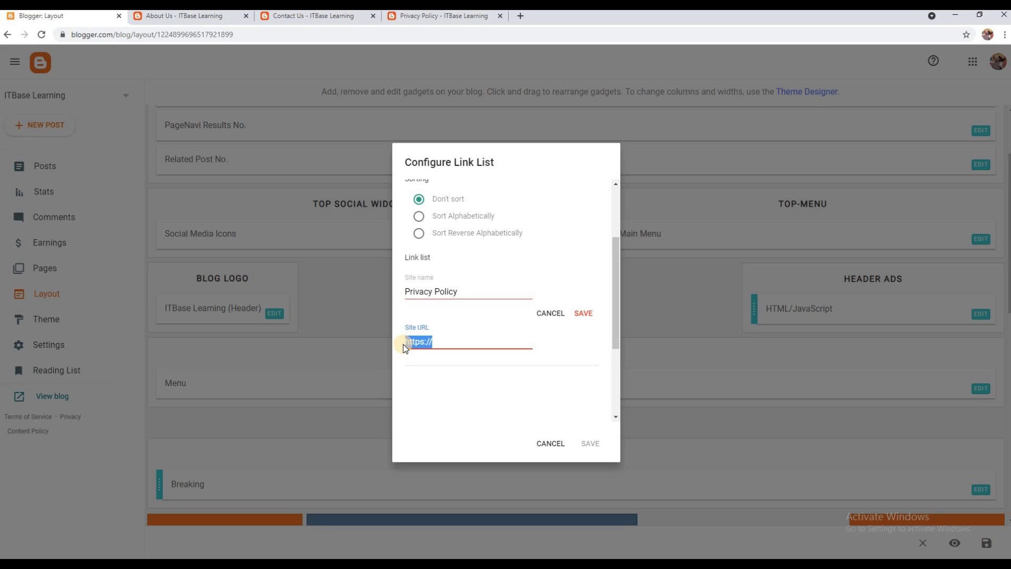
scroll(404, 348, "down", 3)
left_click(419, 16)
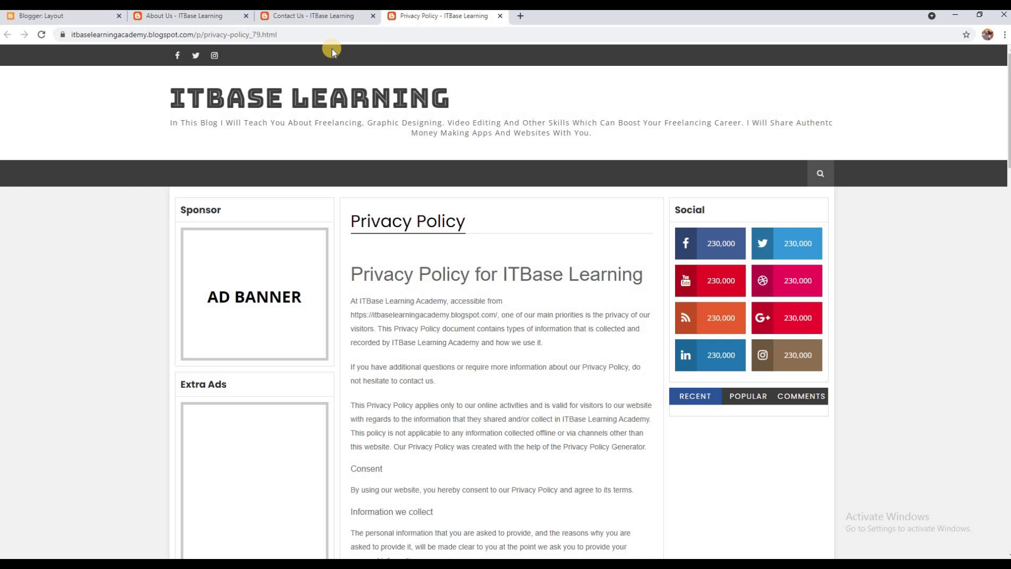
left_click(204, 33)
right_click(205, 35)
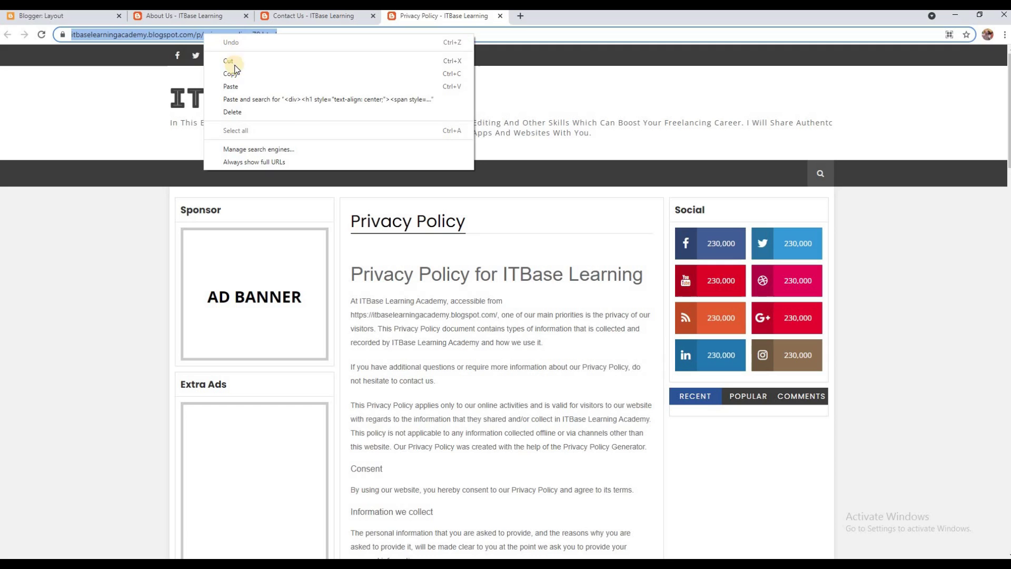
left_click(228, 73)
left_click(36, 17)
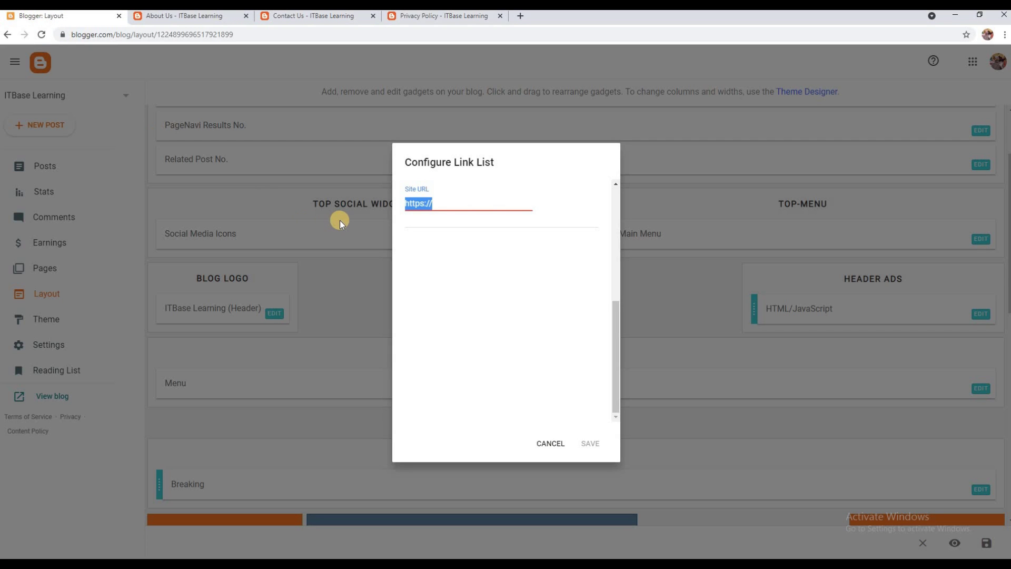
key("ctrl+v")
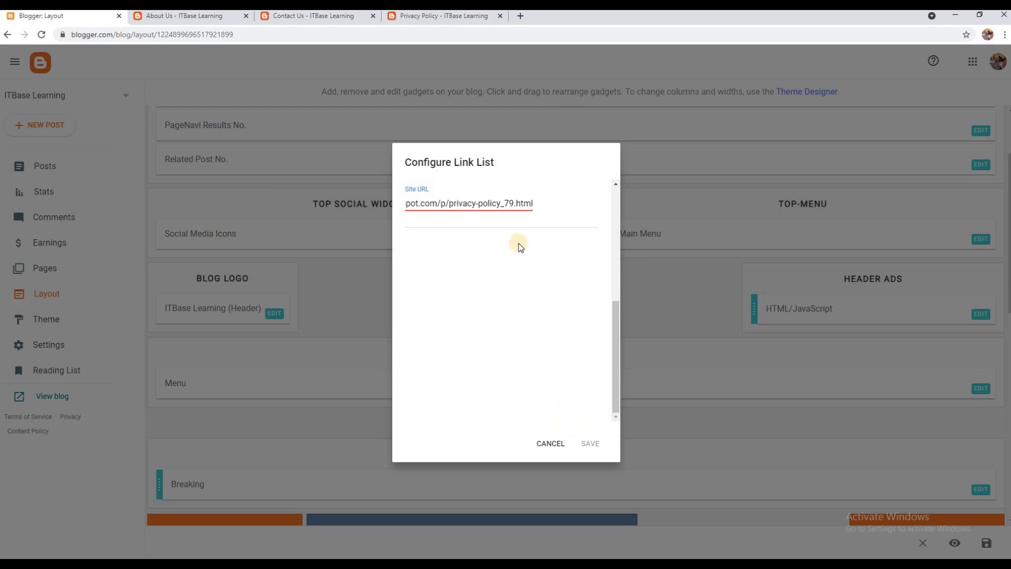
Step: Save the Privacy Policy item and the link list, check the blog's top menu, and close the blog preview
scroll(588, 319, "up", 3)
left_click(584, 313)
left_click(613, 445)
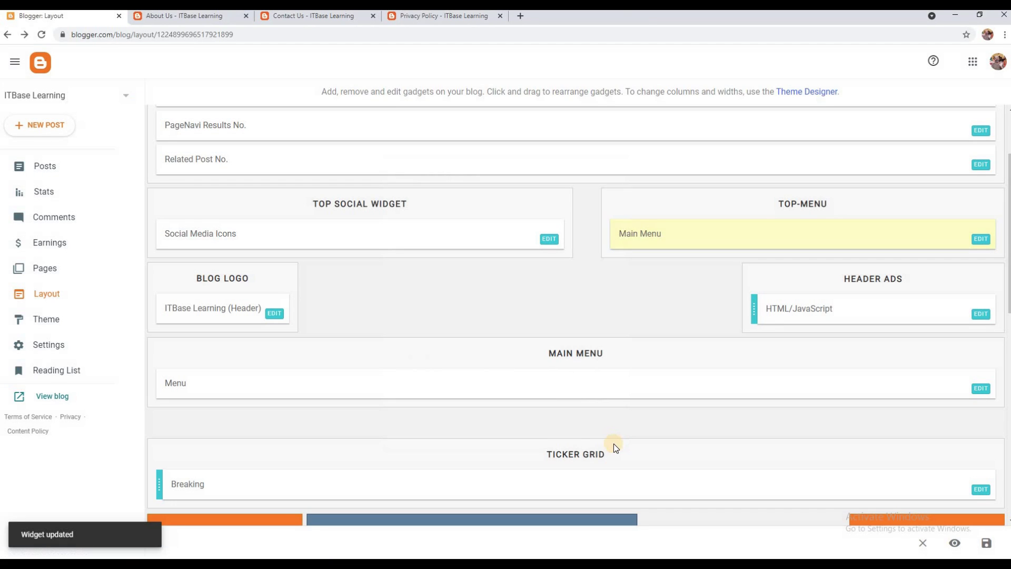
left_click(59, 396)
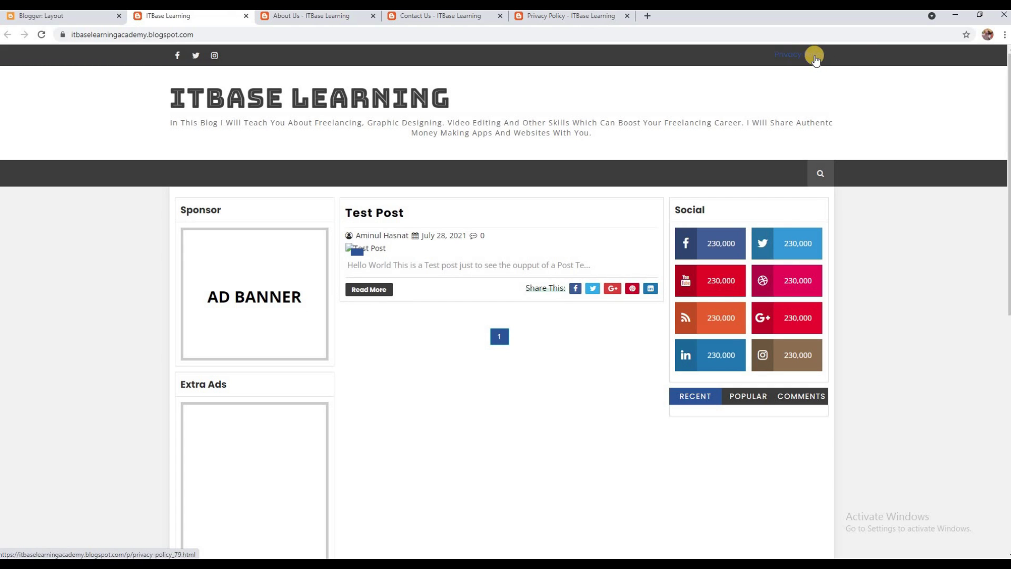
left_click(246, 16)
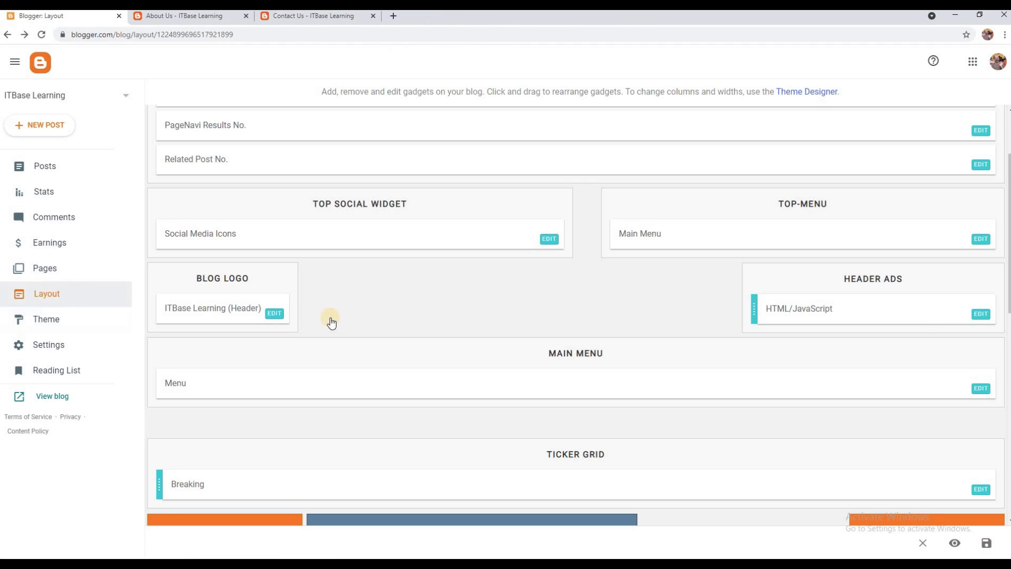
Step: Reopen the Top-Menu section's Main Menu link list and add a second item named About Us
left_click(979, 239)
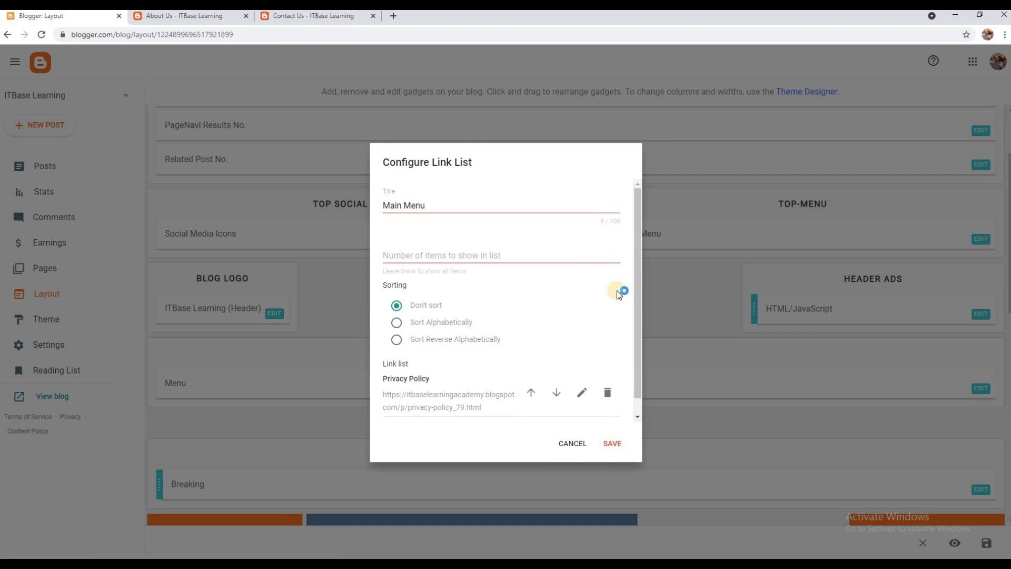
scroll(640, 310, "down", 1)
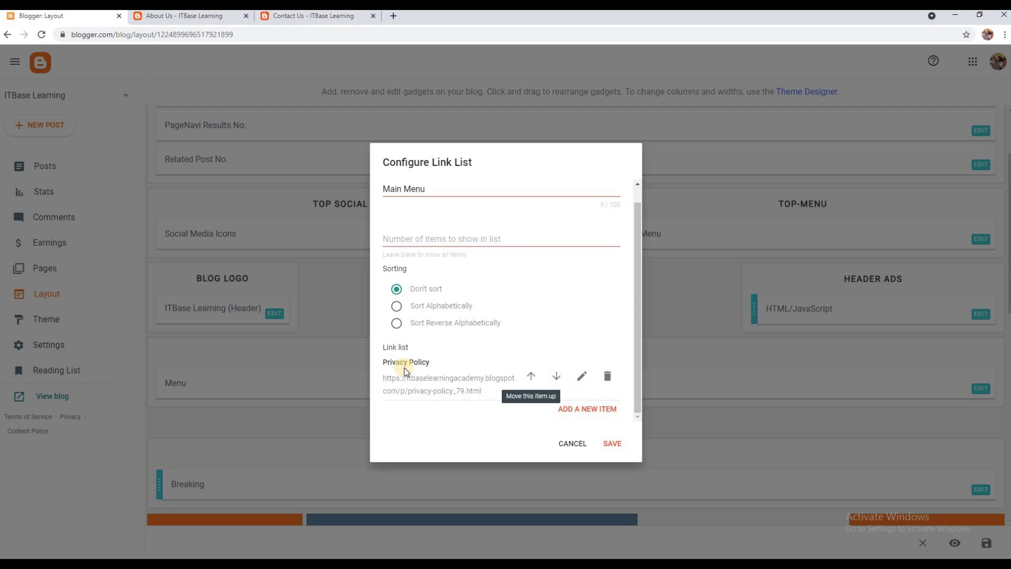
left_click(590, 410)
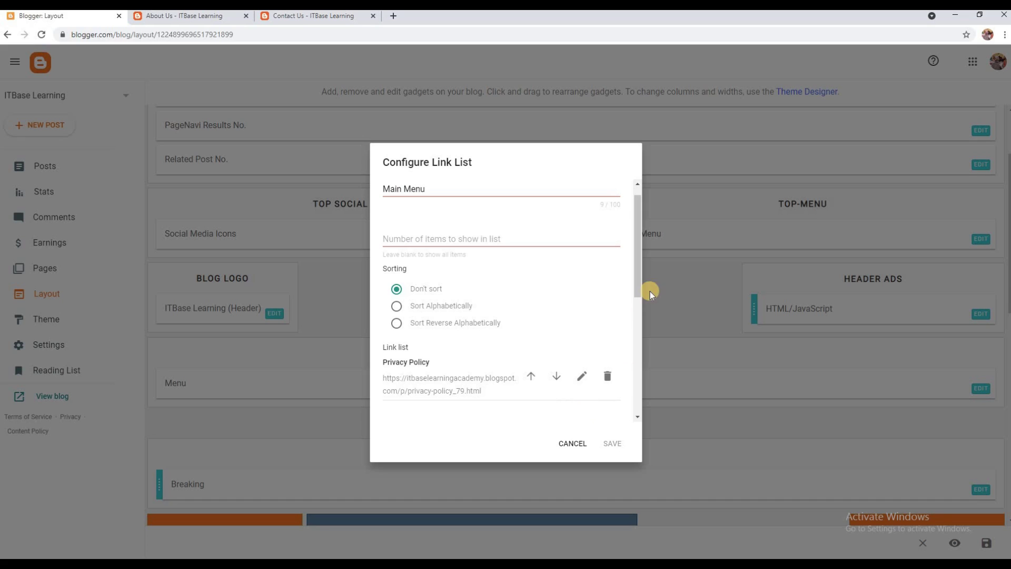
left_click_drag(637, 284, 638, 348)
left_click(392, 276)
type("About Us")
Step: Replace the About Us item's site URL with the address copied from the published About Us page and save the item
left_click_drag(411, 325, 354, 326)
key("BackSpace")
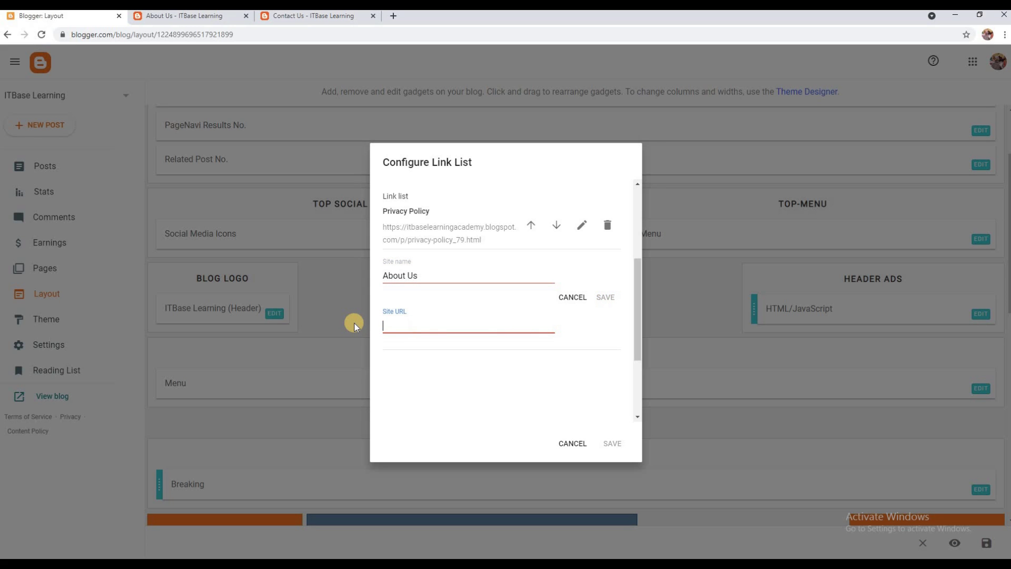
left_click(209, 15)
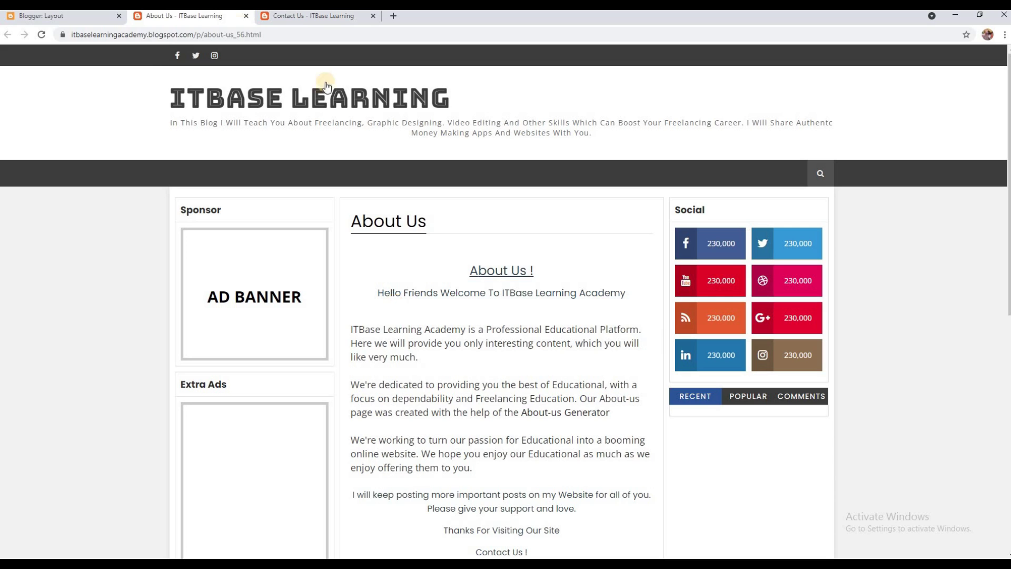
left_click(220, 34)
right_click(220, 34)
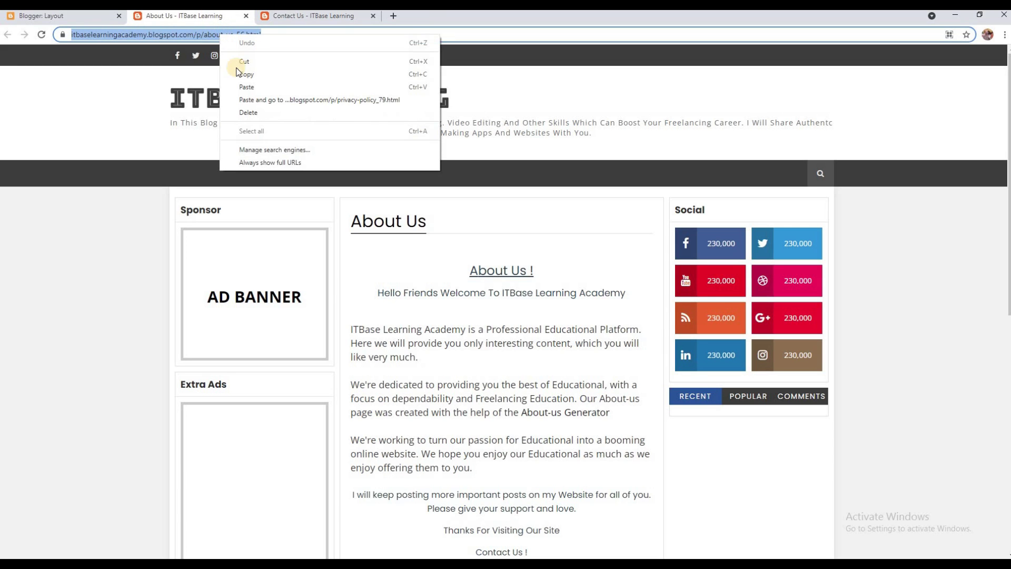
left_click(243, 75)
left_click(93, 17)
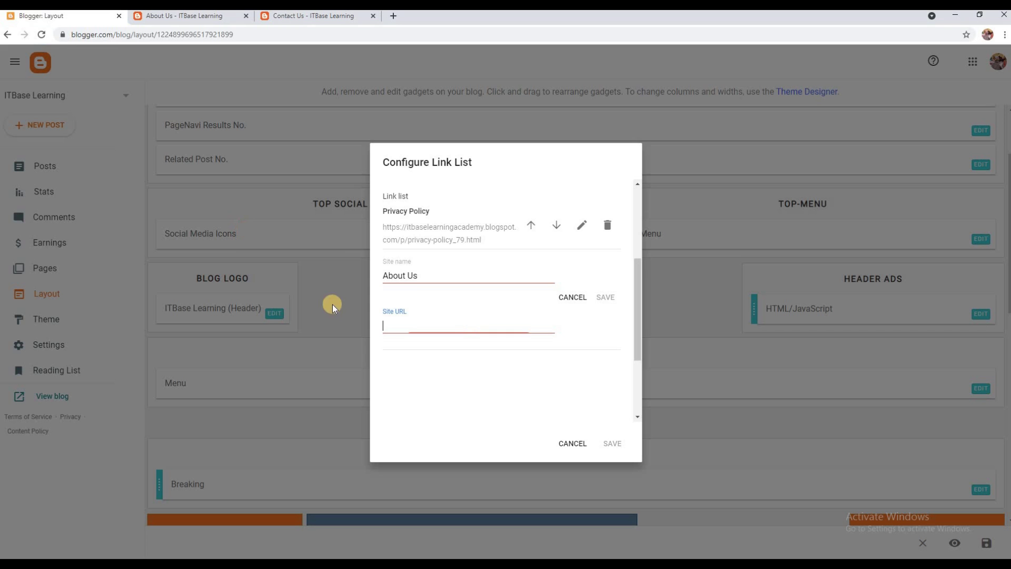
key("ctrl+v")
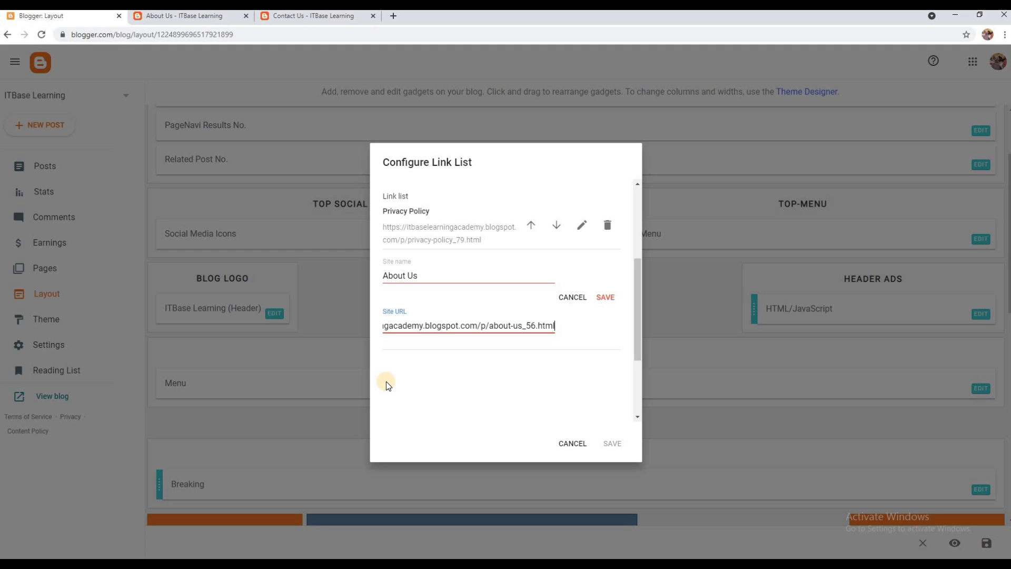
left_click(606, 301)
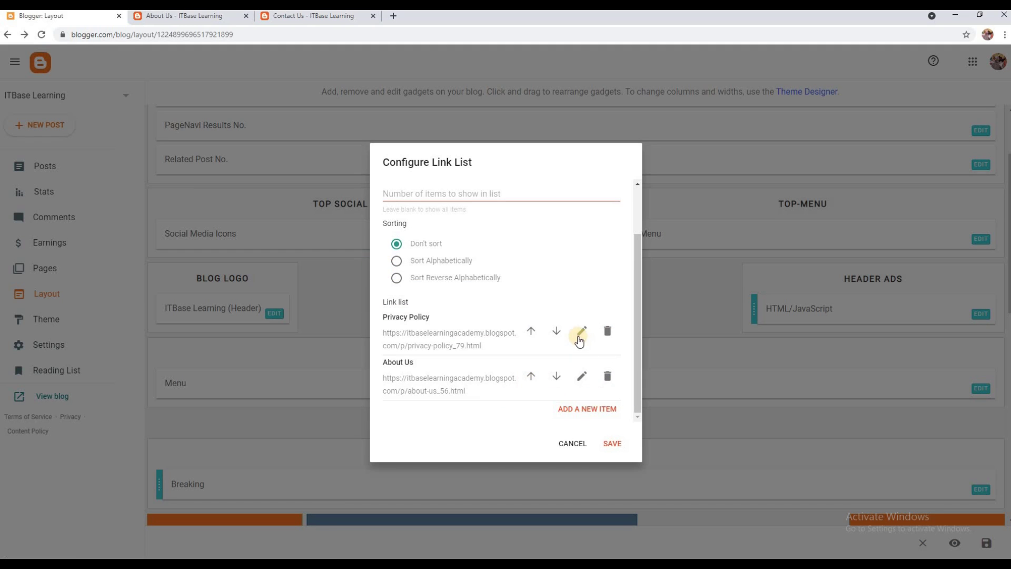
Step: Add a third item named Contact Us to the Top-Menu link list and clear its default site URL
left_click(580, 414)
mouse_move(642, 337)
left_mouse_down()
mouse_move(643, 368)
mouse_move(642, 344)
left_mouse_up()
left_click(424, 248)
type("Contact Us")
key("Tab")
key("BackSpace")
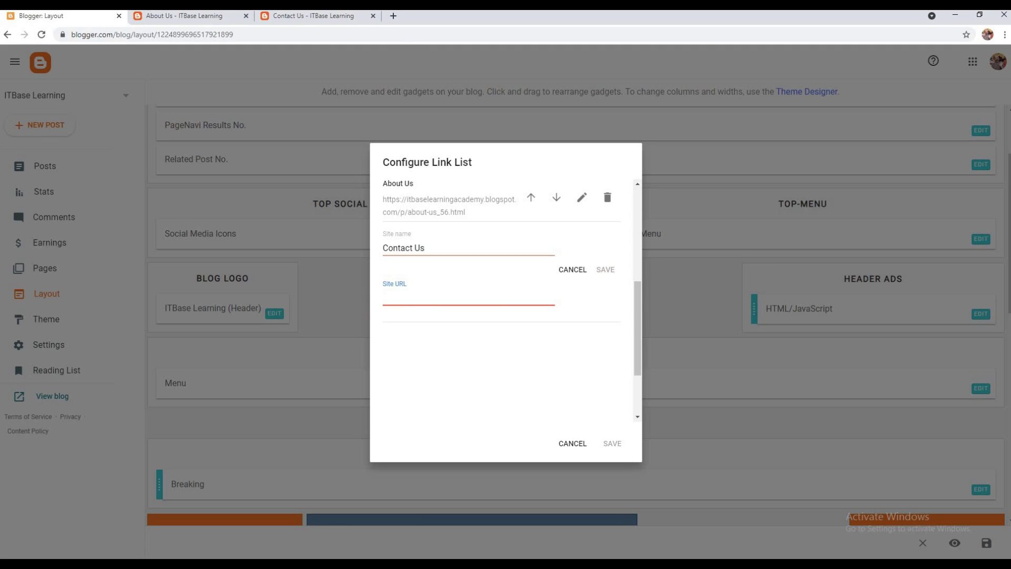
Step: Fill the Contact Us item's site URL with the address copied from the published Contact Us page, and save the item and the link list
left_click(328, 17)
left_click(148, 34)
right_click(146, 34)
left_click(164, 78)
left_click(42, 16)
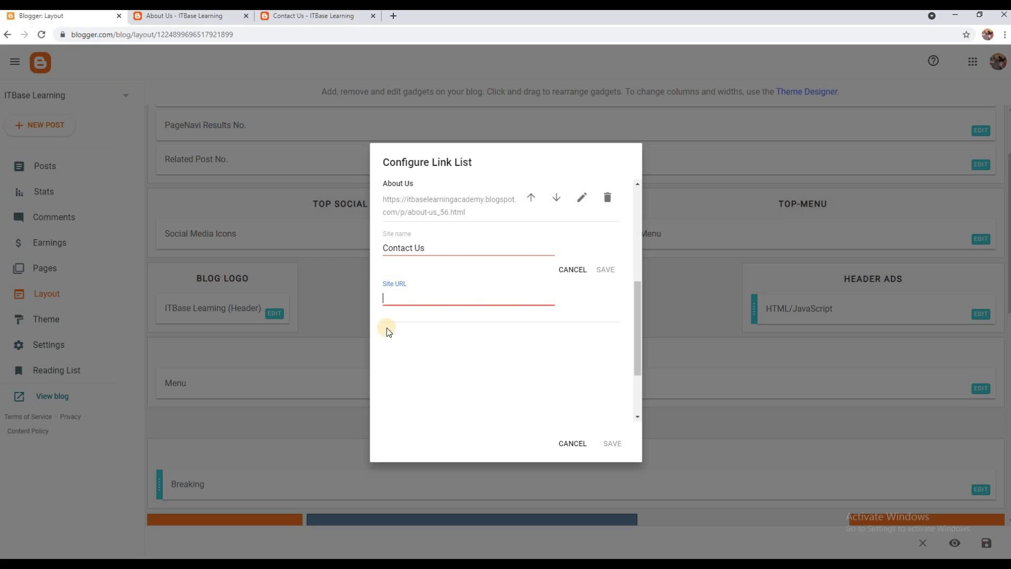
right_click(394, 298)
left_click(425, 361)
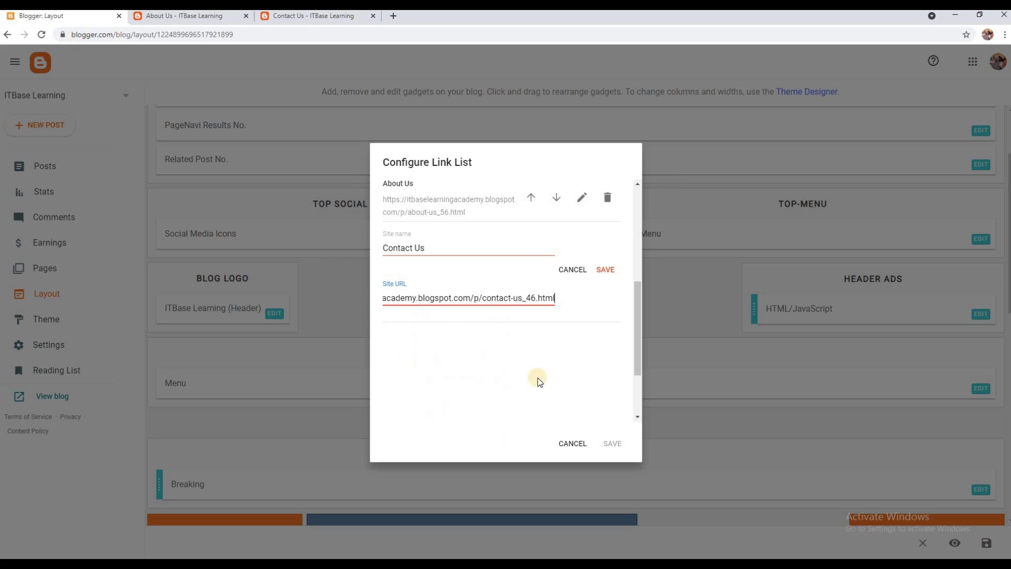
left_click(605, 271)
left_click(613, 443)
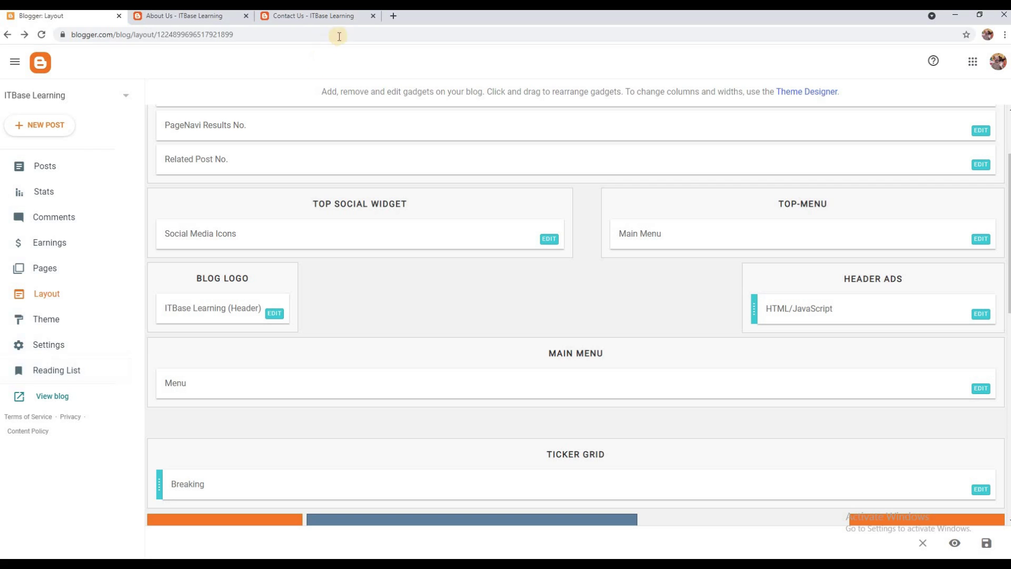
Step: Close the open page previews, view the blog, and check the About Us and Privacy Policy links in its top menu
left_click(371, 17)
left_click(246, 17)
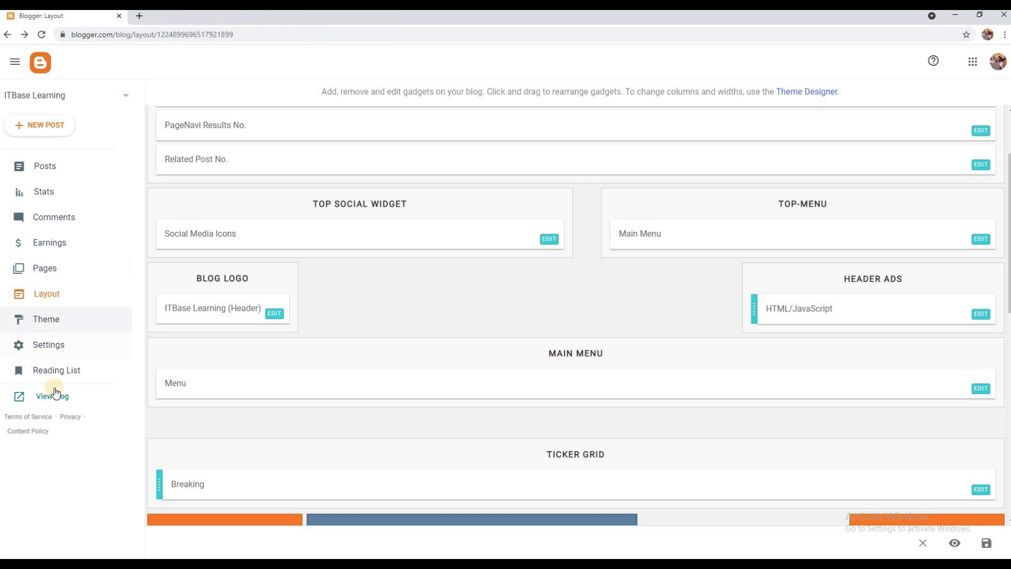
left_click(52, 395)
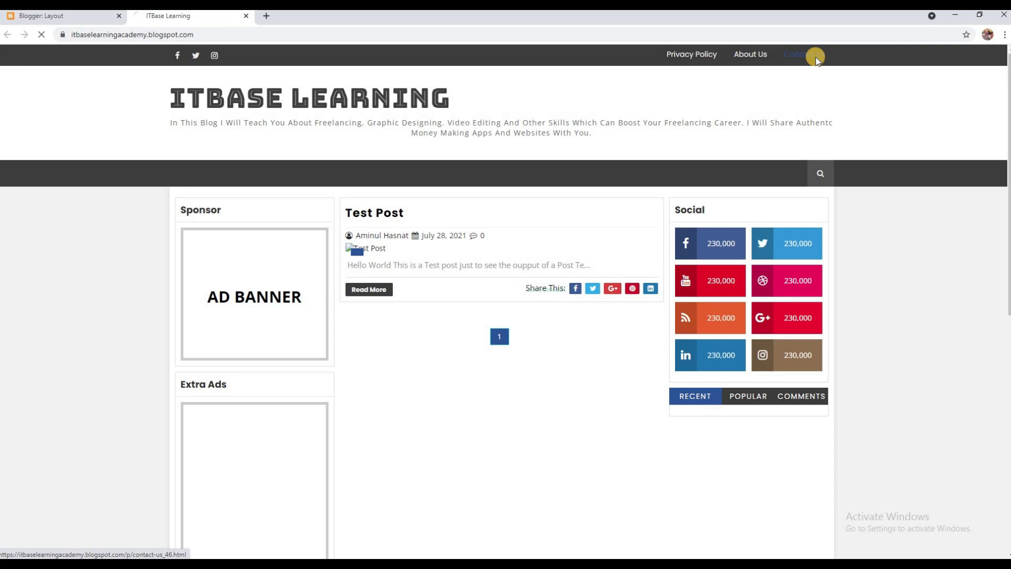
left_click(742, 55)
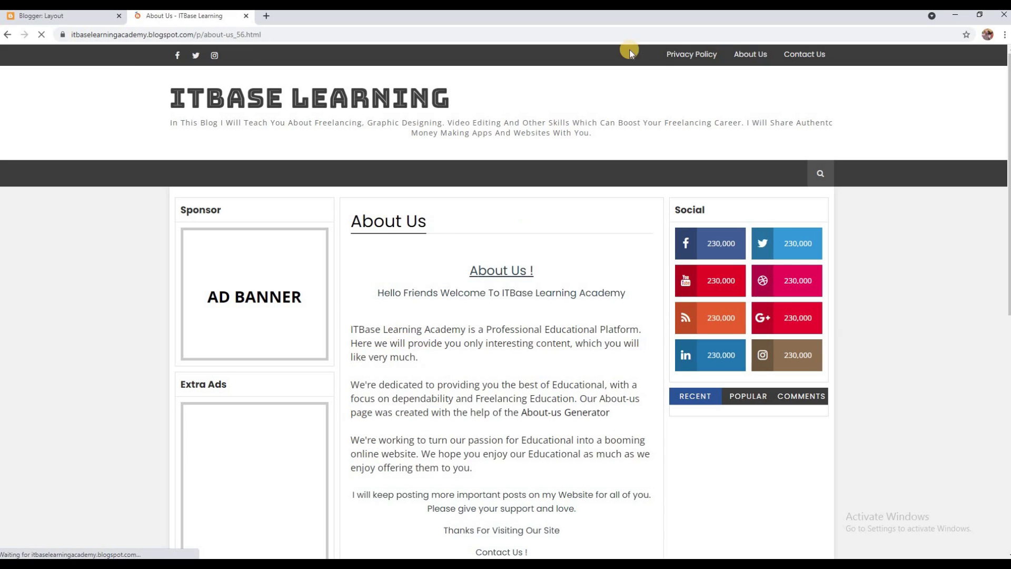
left_click(680, 53)
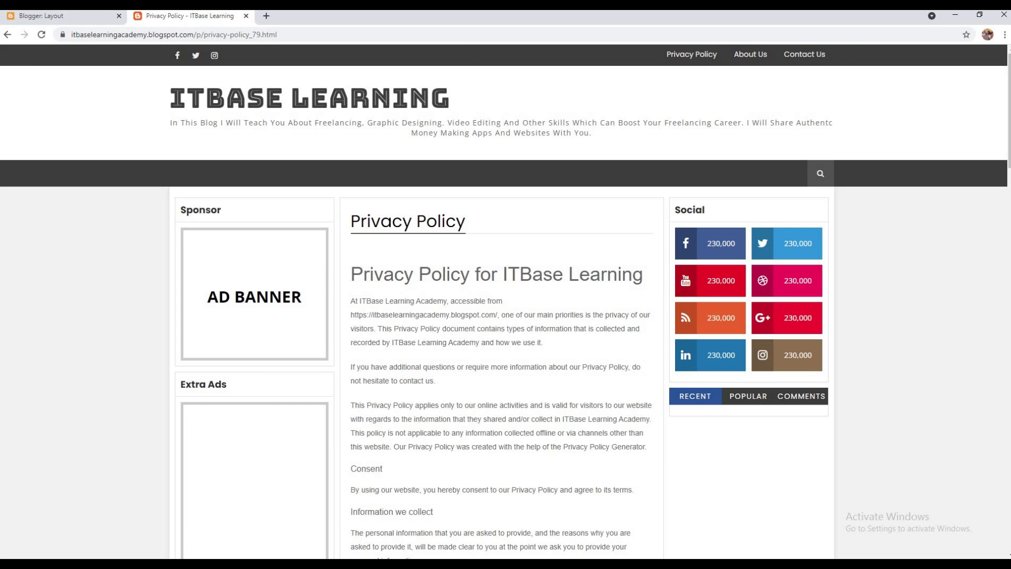
Step: Open the Main Menu section's Menu link list in the blog layout and add an item named Privacy Policy
left_click(56, 15)
scroll(505, 365, "down", 2)
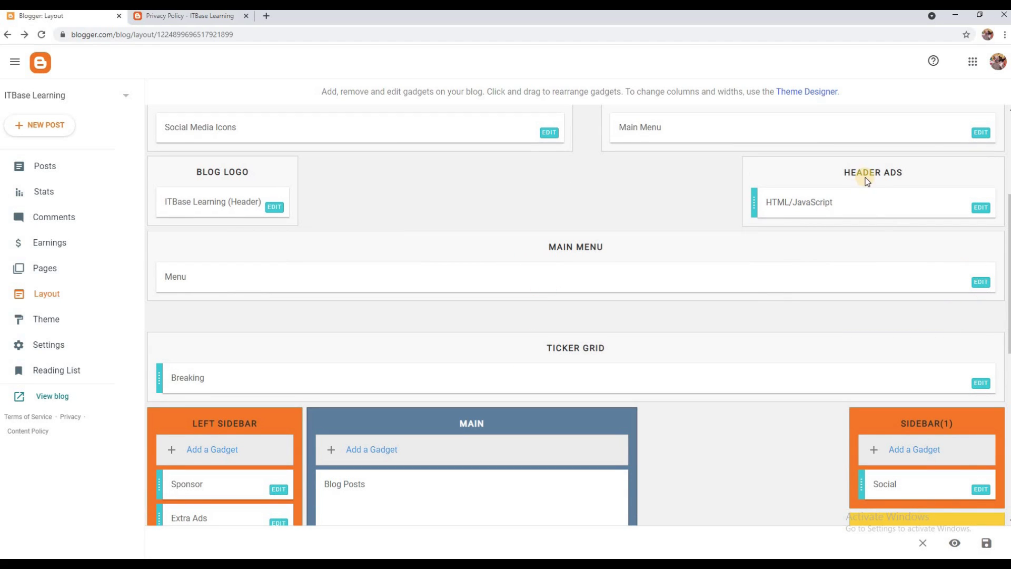
left_click(982, 283)
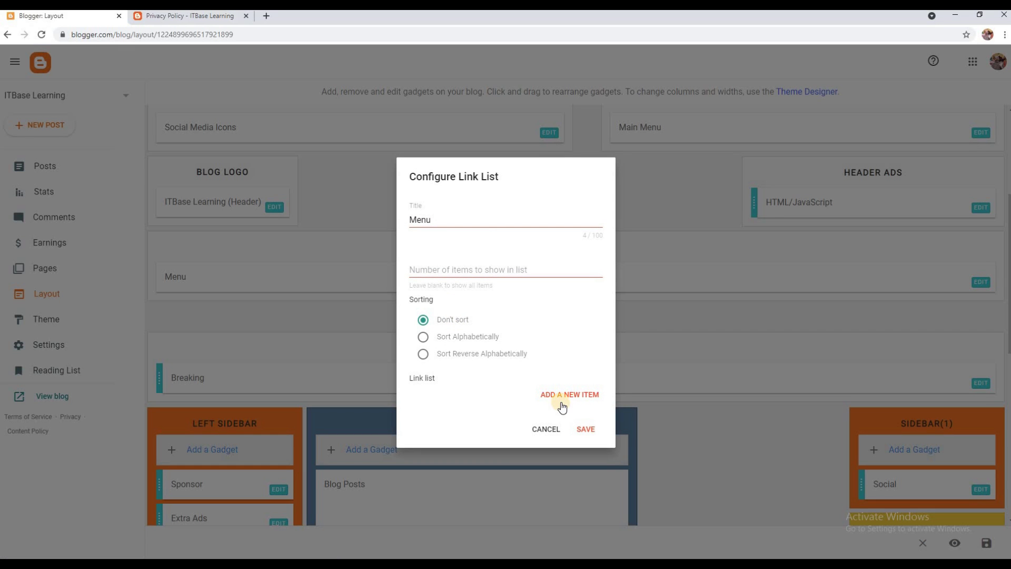
left_click(567, 395)
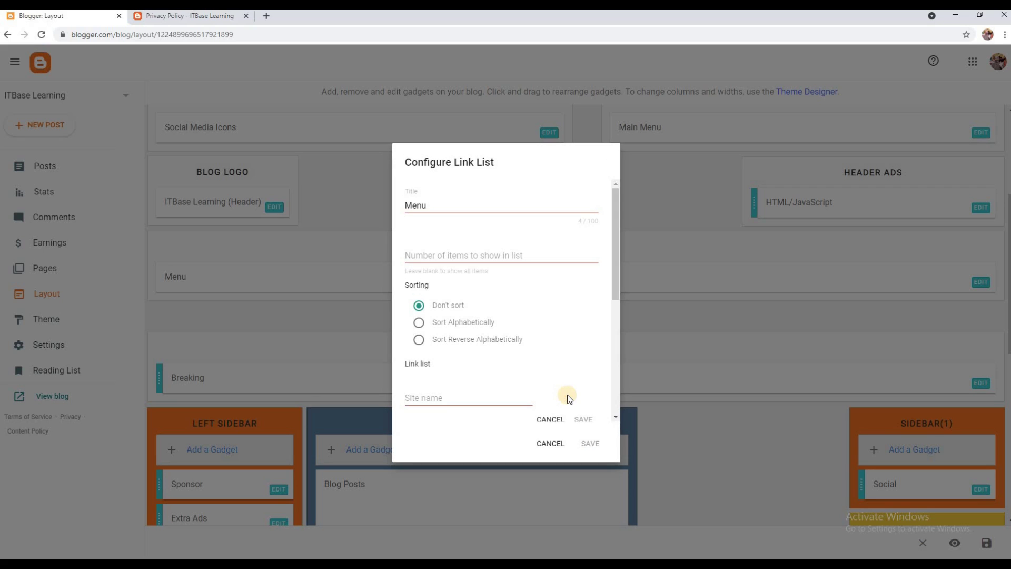
scroll(453, 379, "down", 4)
scroll(447, 298, "up", 2)
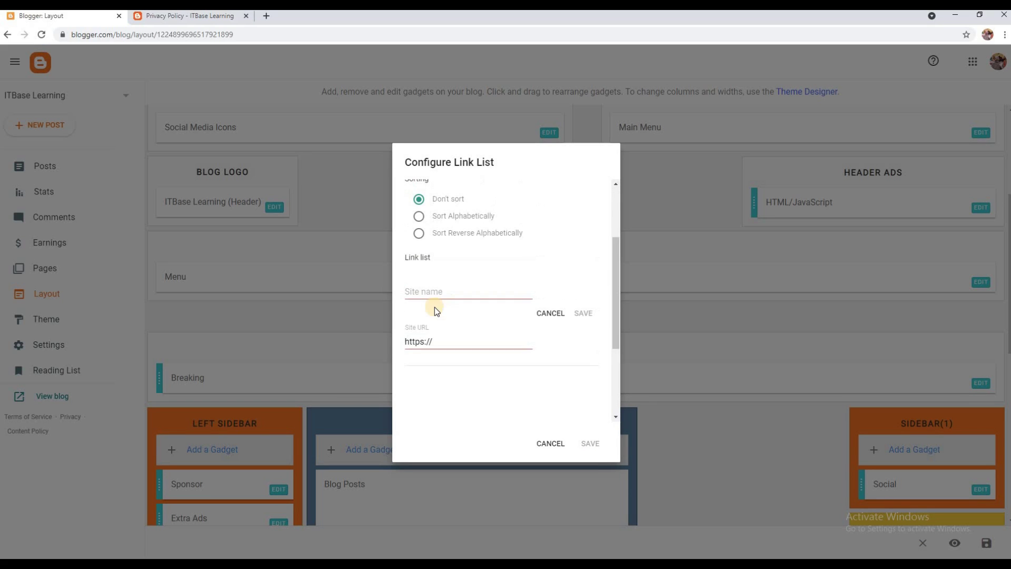
left_click(435, 293)
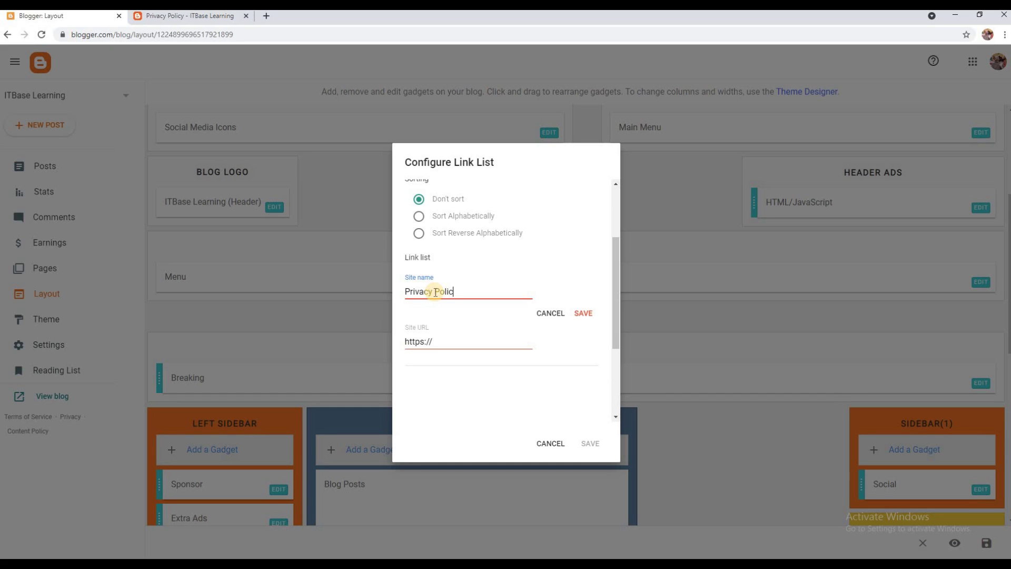
Step: Replace the Privacy Policy item's site URL with the address copied from the published page, and save the item and the Menu link list
left_click(184, 16)
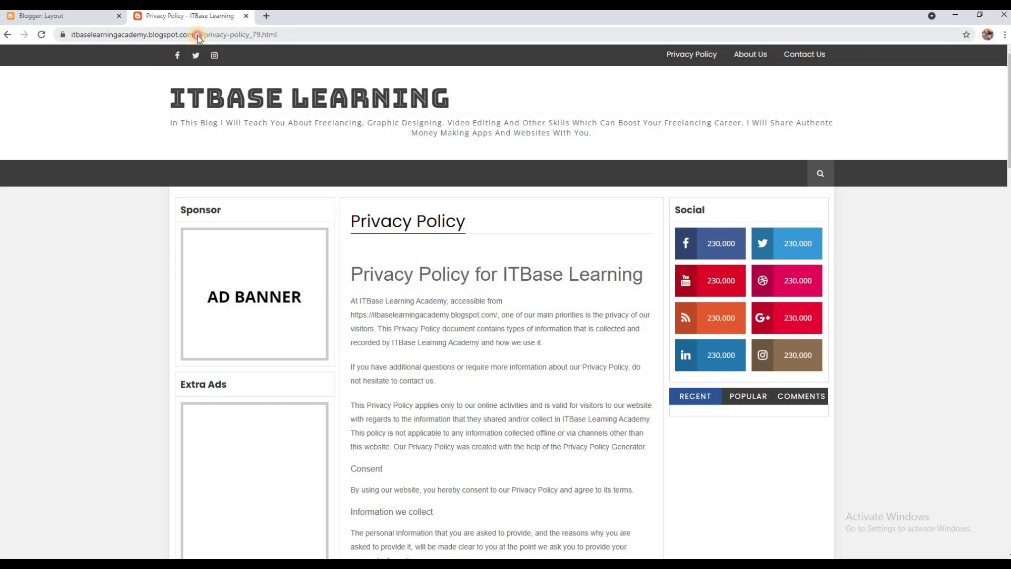
left_click(197, 34)
right_click(197, 34)
left_click(223, 74)
left_click(48, 16)
left_click(435, 347)
triple_click(403, 343)
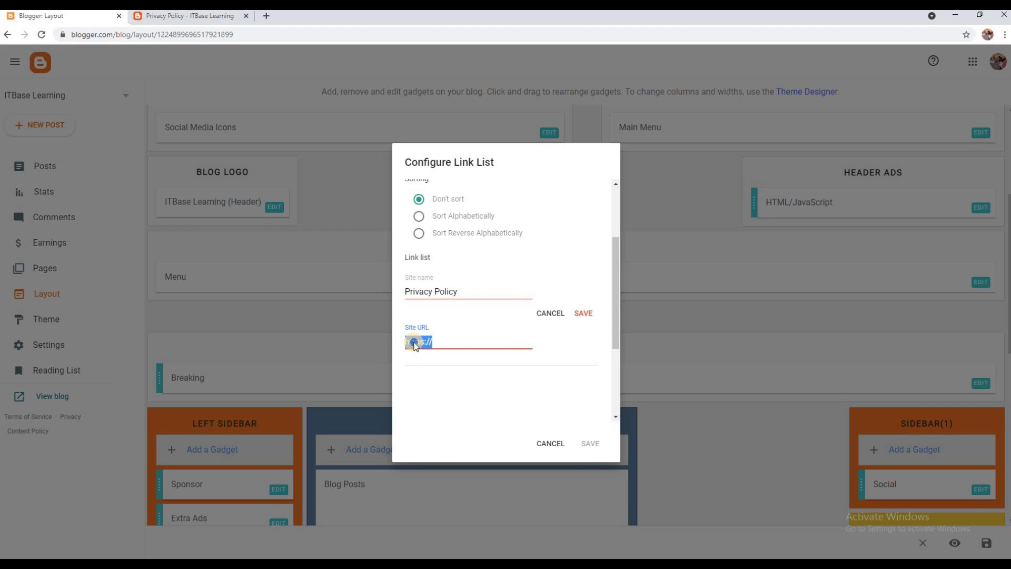
right_click(414, 342)
left_click(439, 377)
left_click(585, 315)
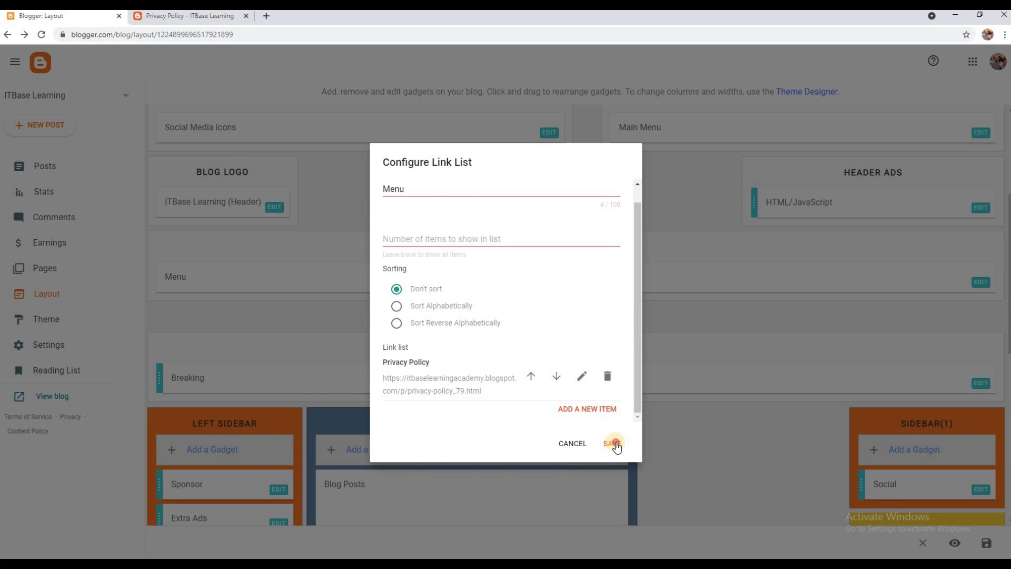
left_click(615, 443)
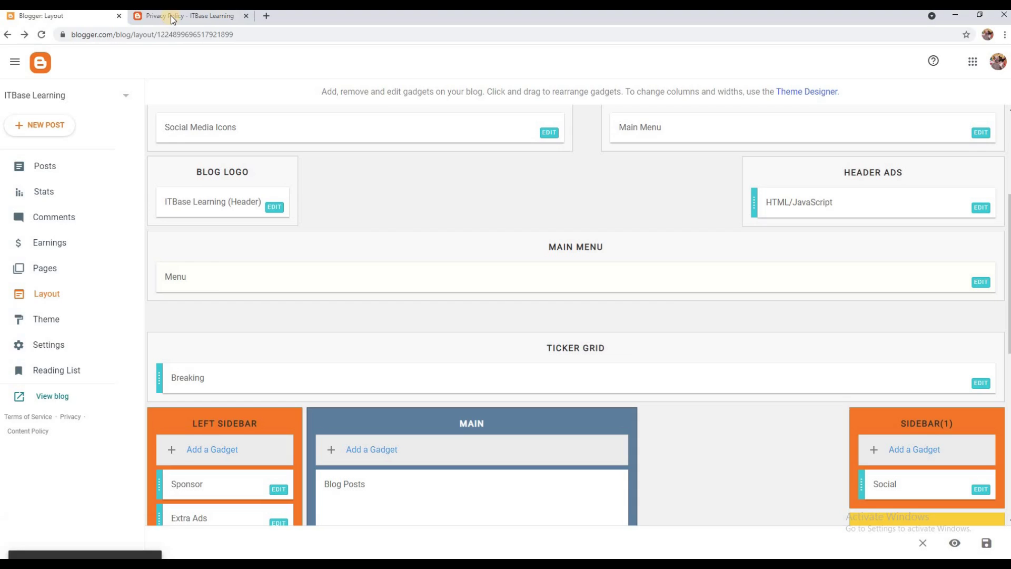
Step: Reload the Privacy Policy preview, then view the published About Us page from the page list and copy its address
left_click(171, 15)
left_click(42, 35)
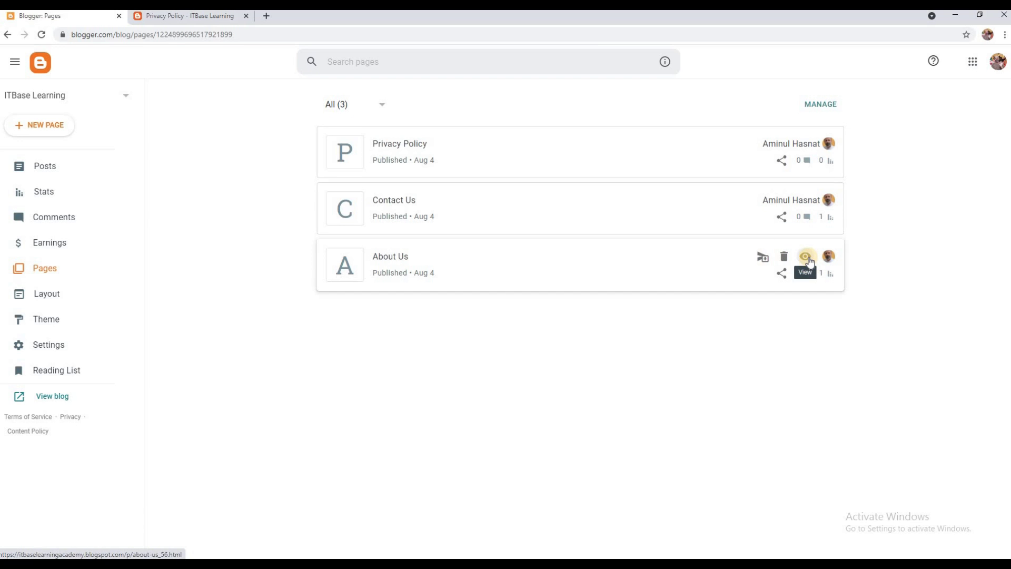
left_click(806, 256)
left_click(152, 32)
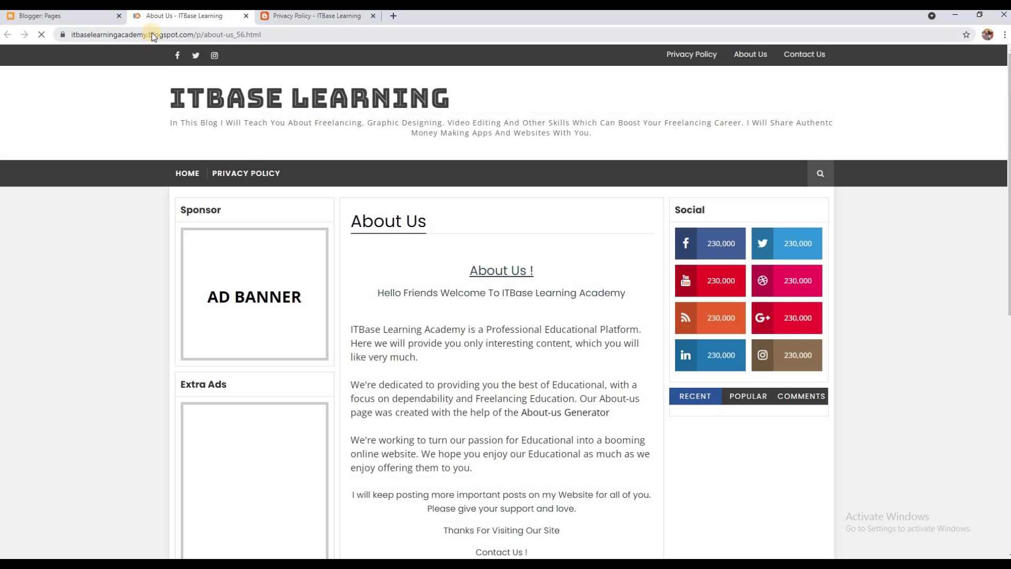
right_click(151, 33)
left_click(176, 73)
left_click(81, 13)
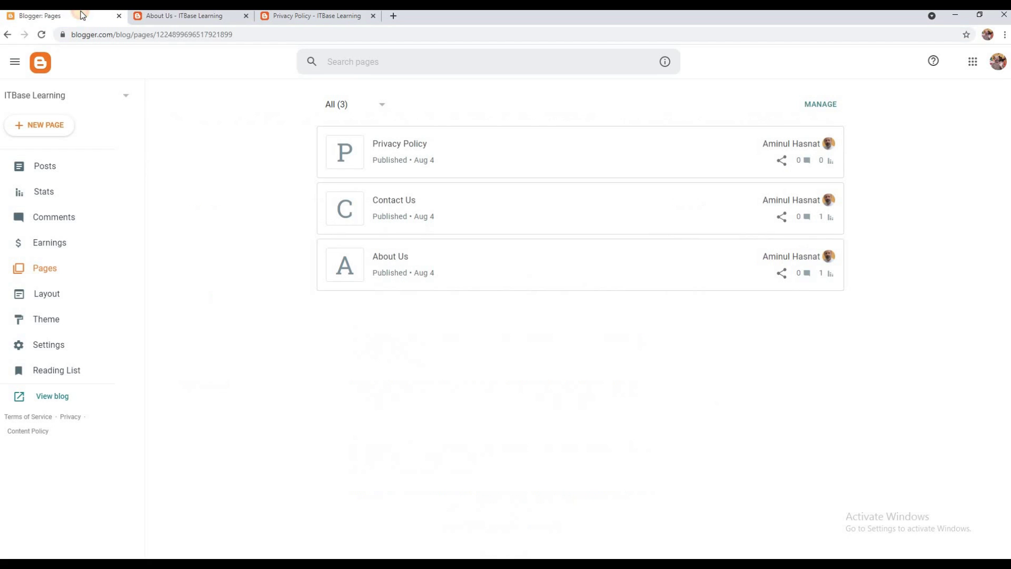
Step: Reopen the Main Menu section's Menu link list in the layout and add a second item named About Us
left_click(53, 295)
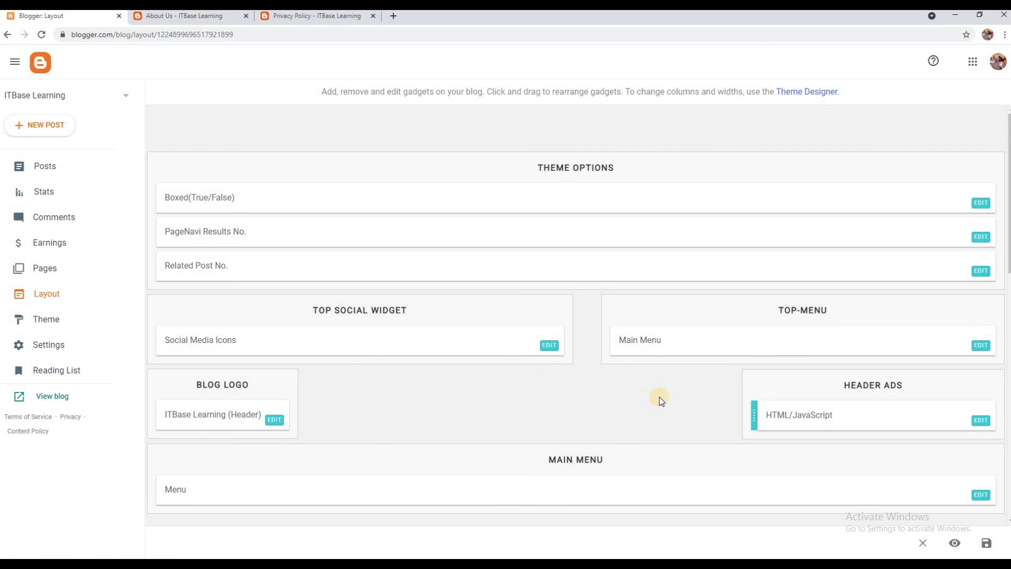
scroll(659, 400, "down", 1)
left_click(980, 442)
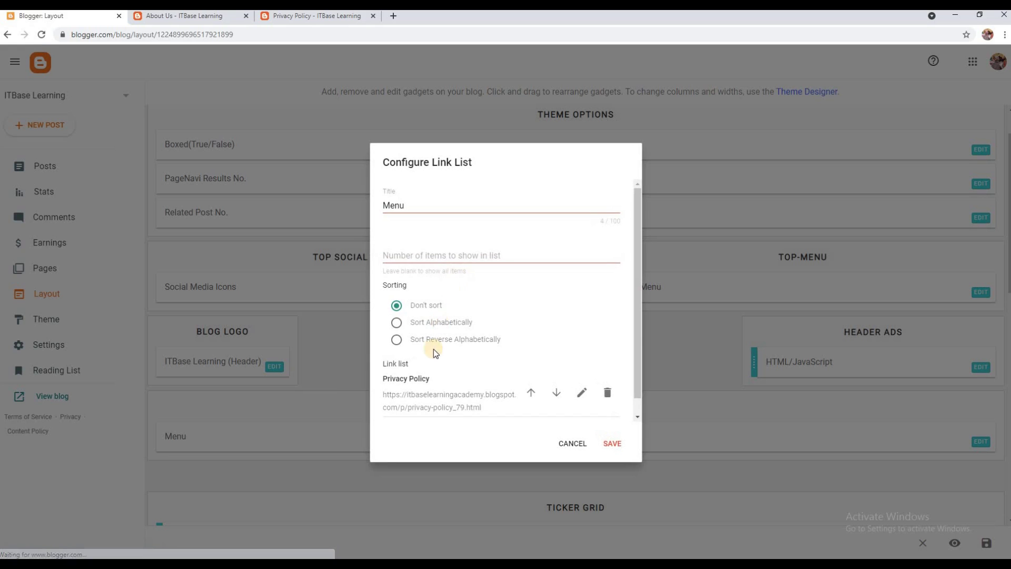
scroll(464, 327, "down", 1)
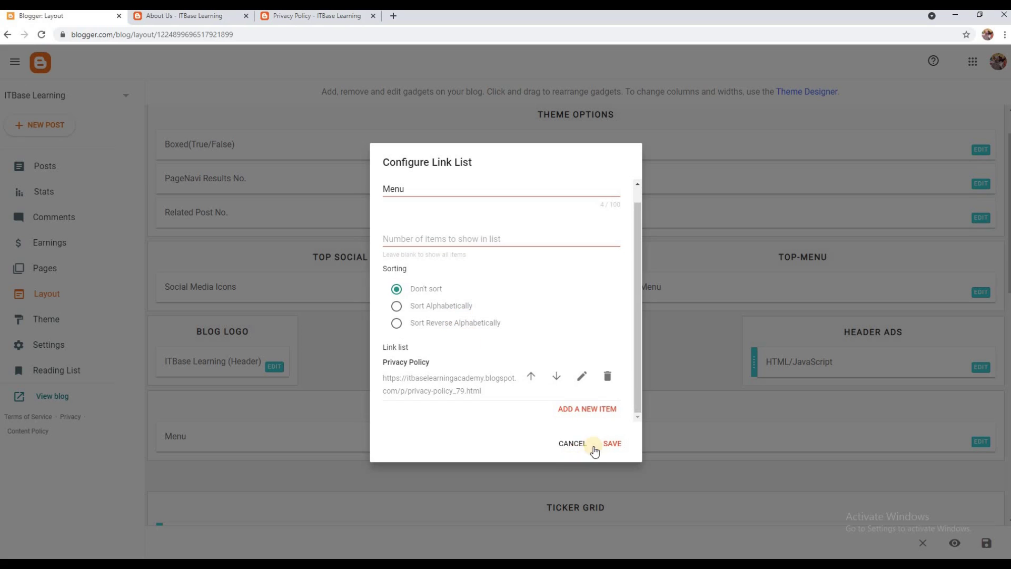
left_click(598, 414)
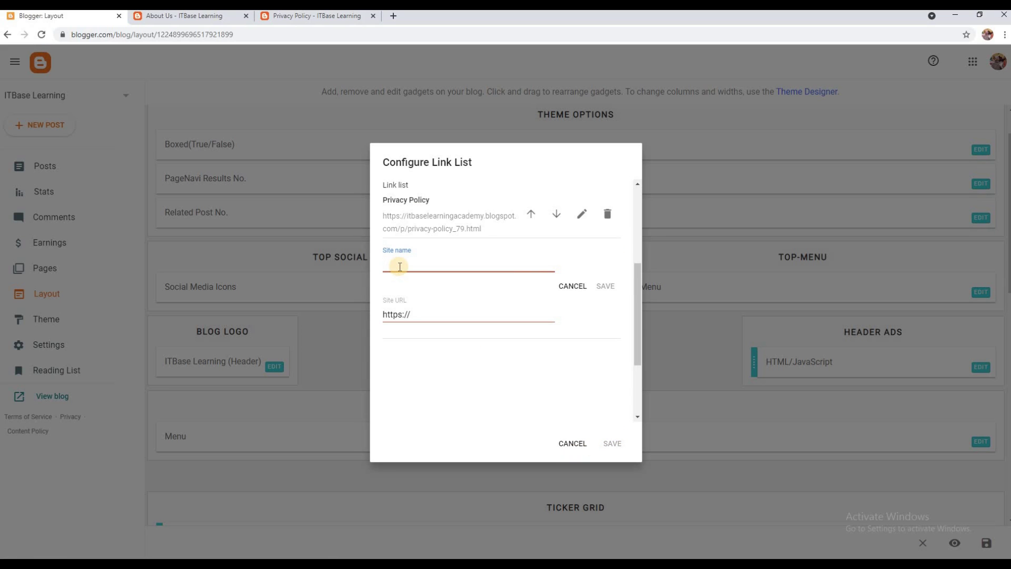
type("About Us")
Step: Replace the About Us item's site URL with the copied page address, and save the item and the Menu link list
triple_click(395, 315)
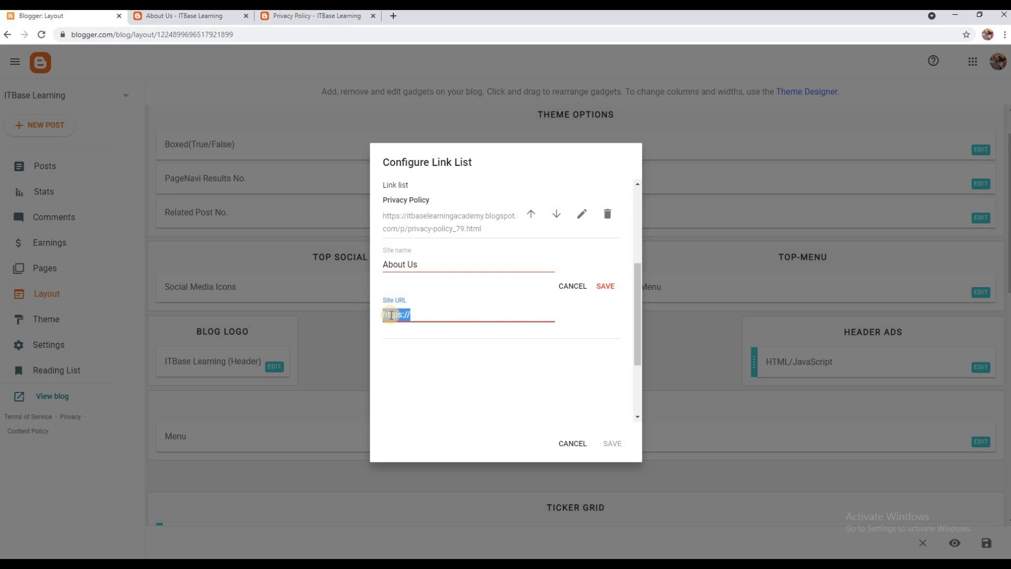
right_click(390, 316)
left_click(413, 349)
left_click(606, 286)
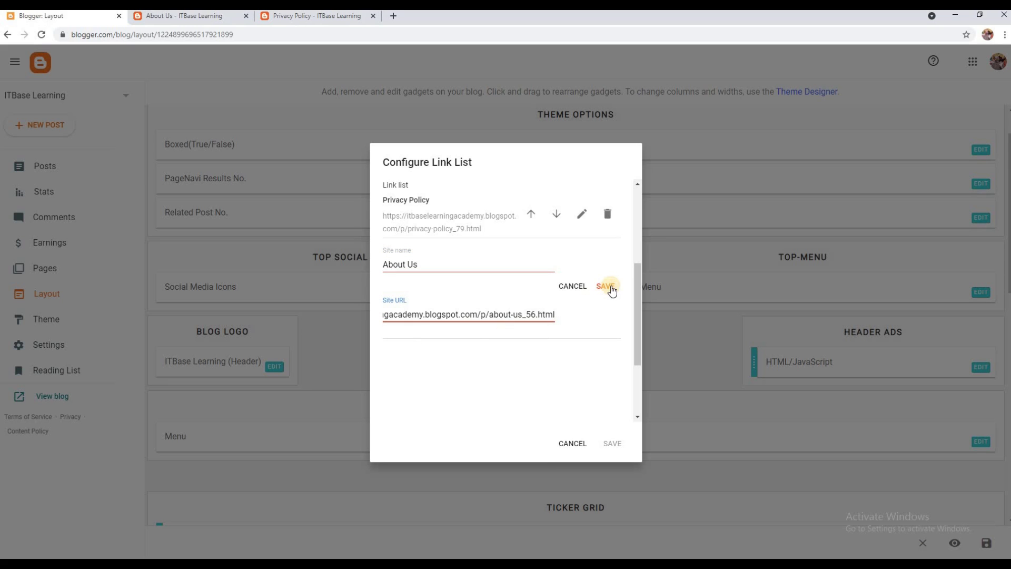
left_click(617, 445)
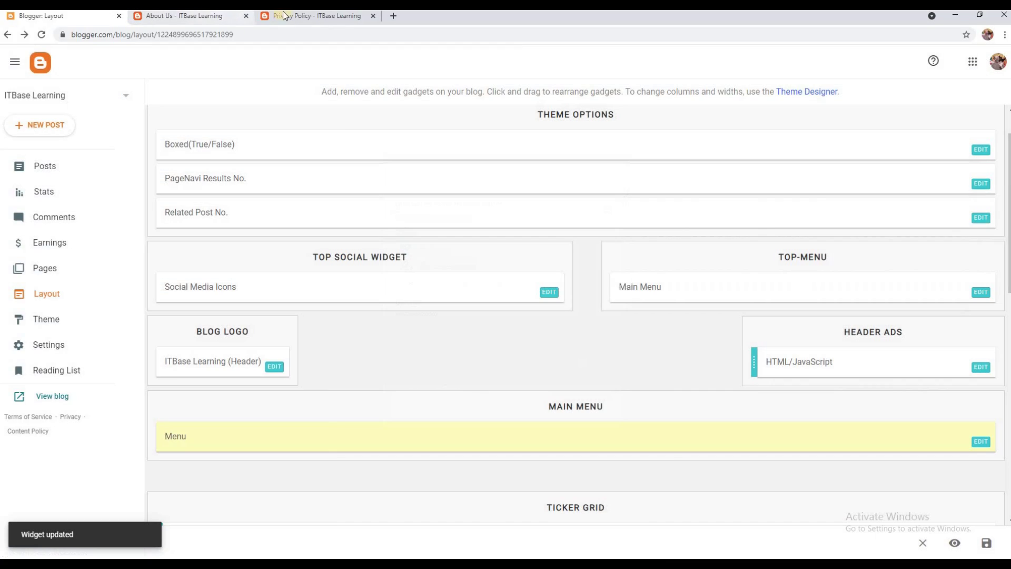
Step: Close the page previews, view the blog to check its main menu, and close the blog preview
left_click(373, 16)
left_click(227, 16)
left_click(247, 15)
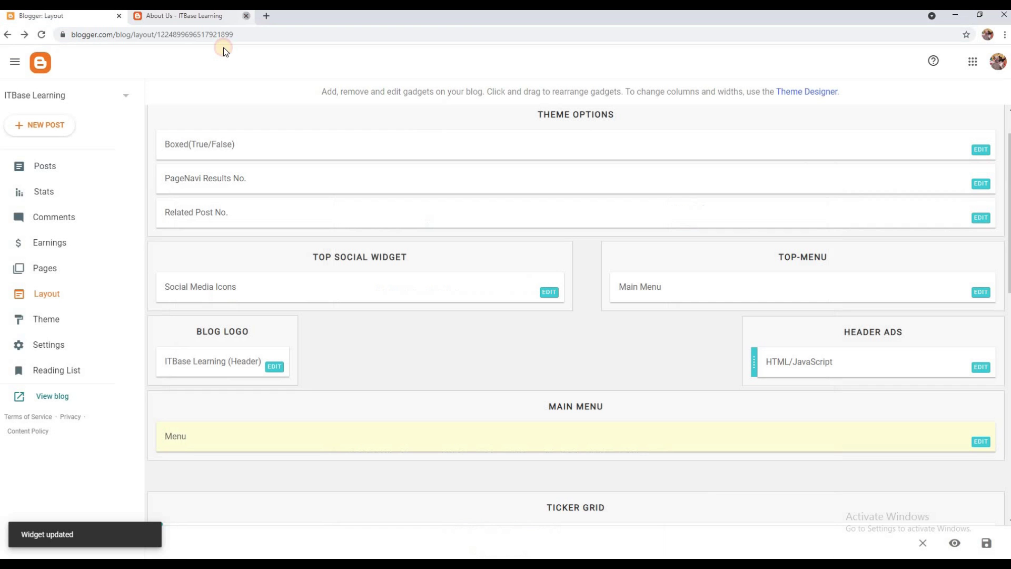
left_click(52, 396)
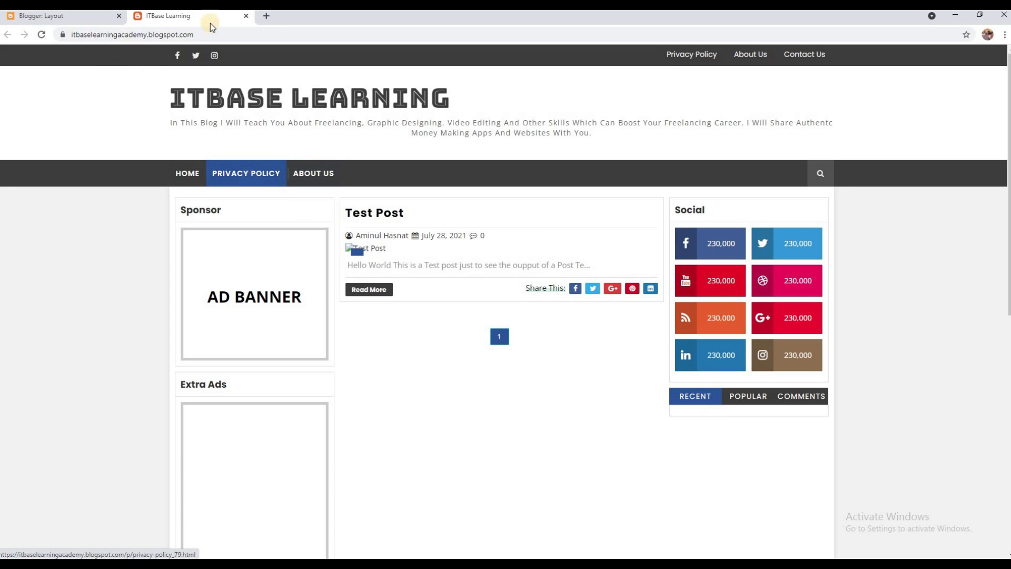
left_click(245, 16)
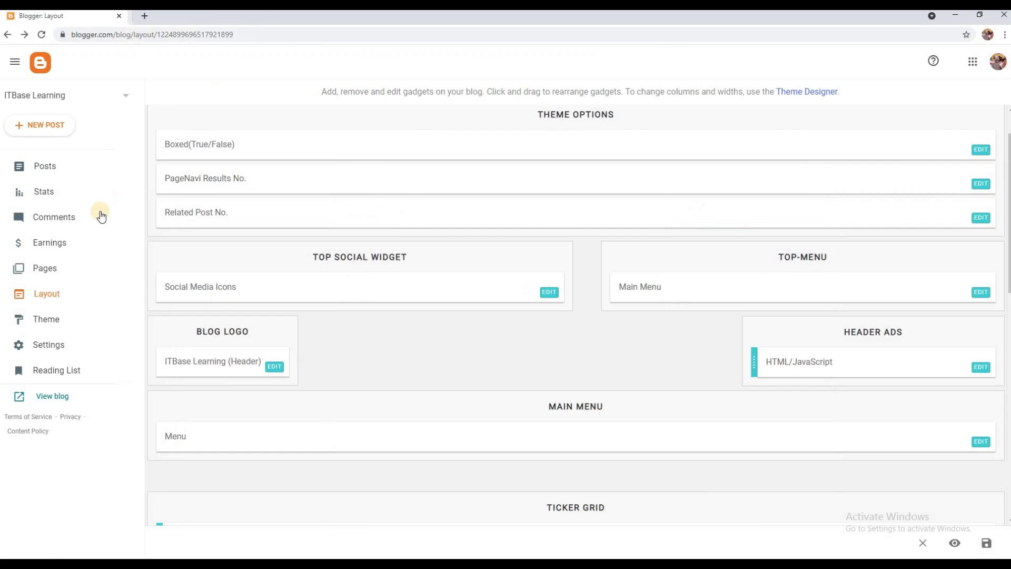
Step: View the published Contact Us page from the page list, copy its address, and return to the page list
left_click(45, 268)
left_click(804, 203)
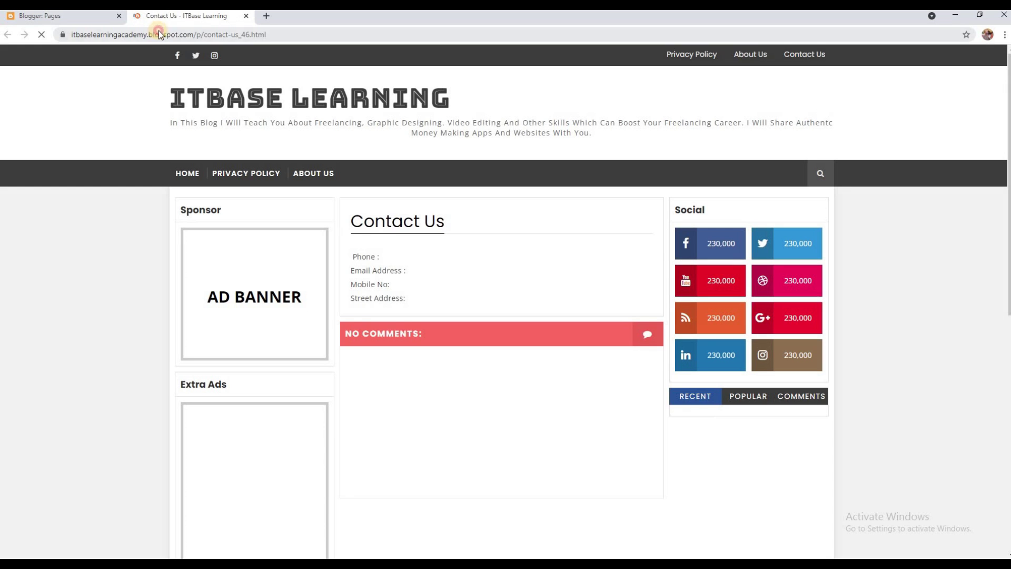
left_click(159, 34)
right_click(160, 34)
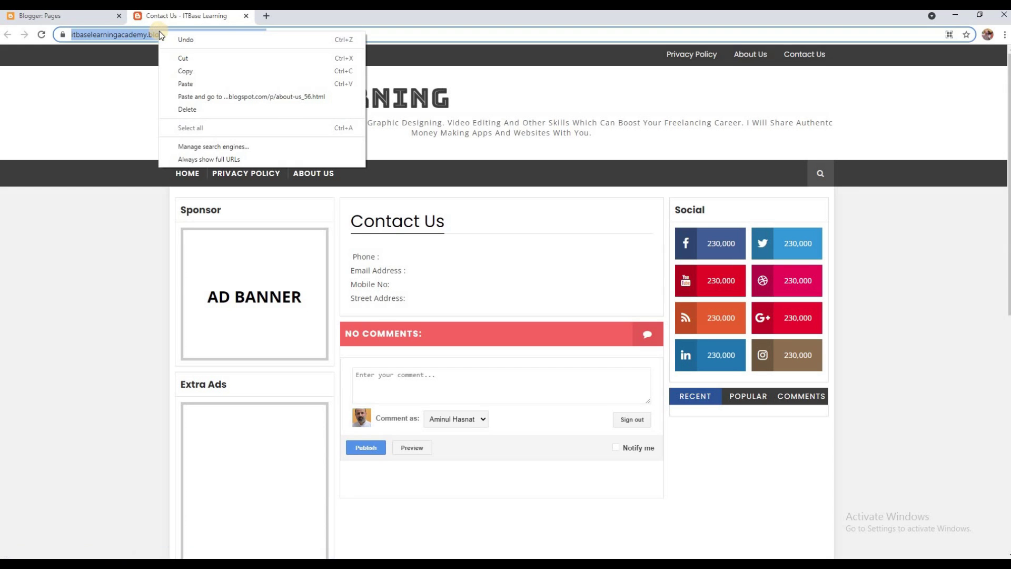
left_click(184, 70)
left_click(99, 16)
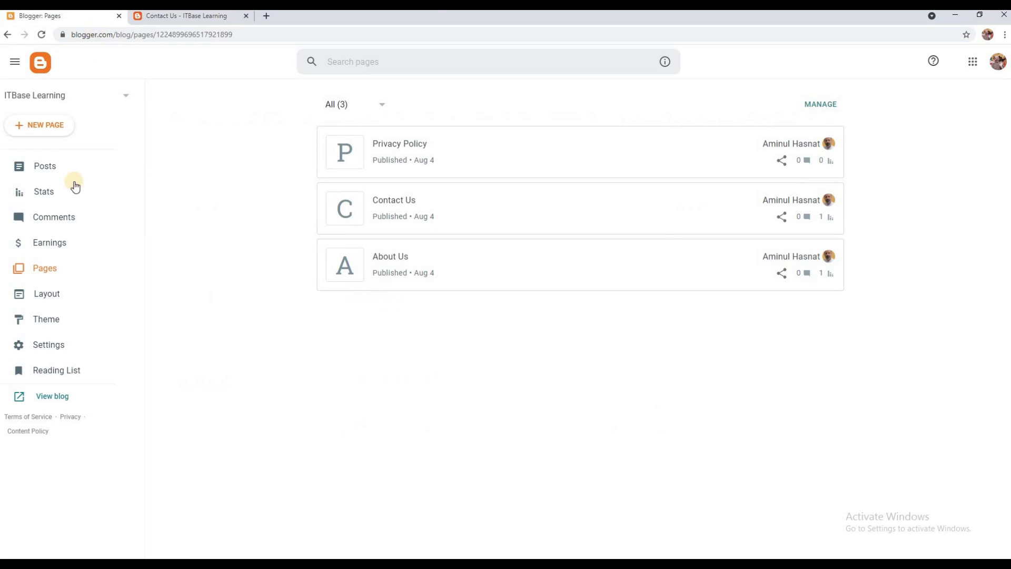
Step: Reopen the Main Menu section's Menu link list in the layout and add a third item named Contact Us
left_click(52, 295)
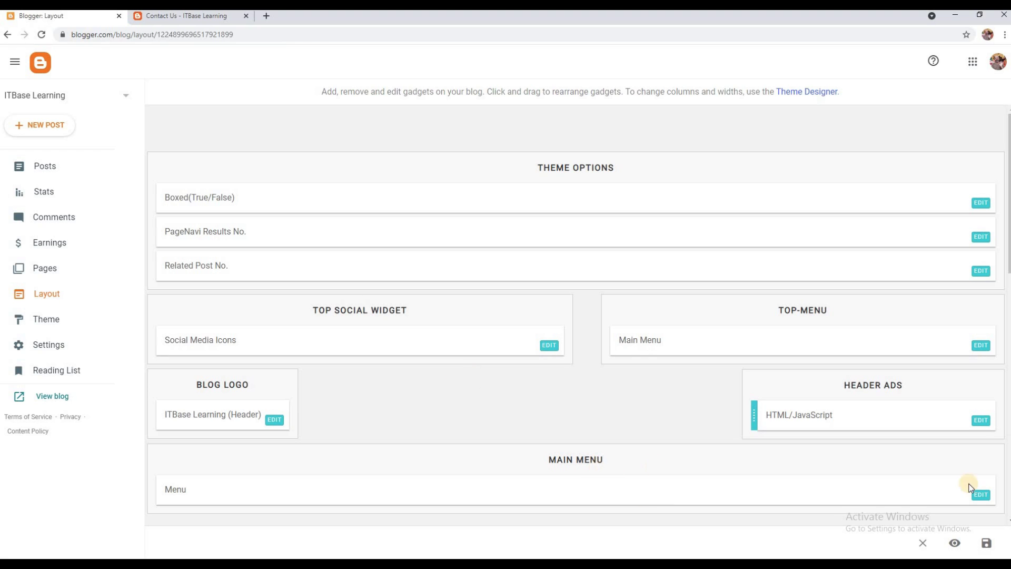
left_click(981, 495)
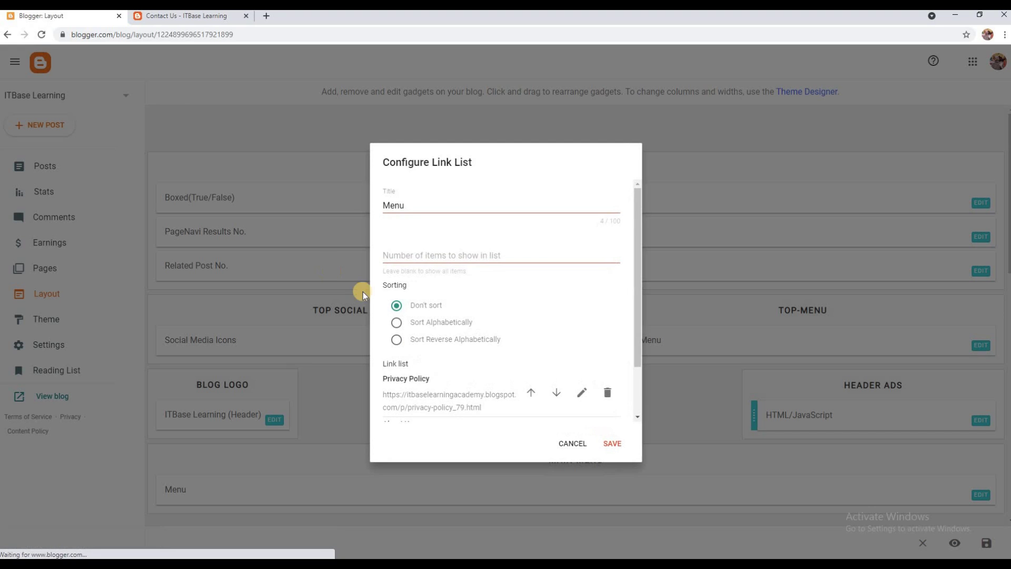
scroll(587, 384, "down", 2)
left_click(574, 411)
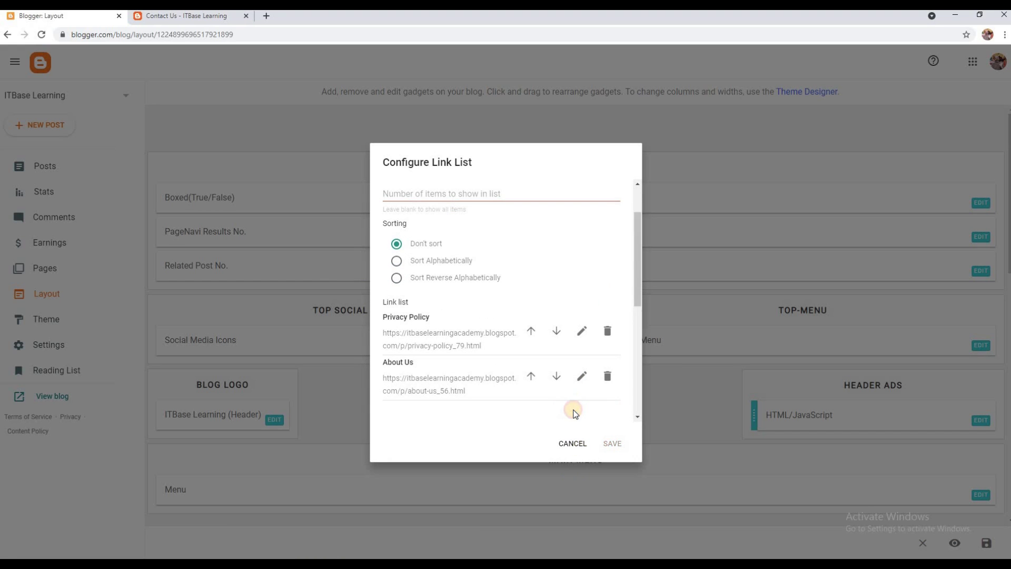
type("Contact")
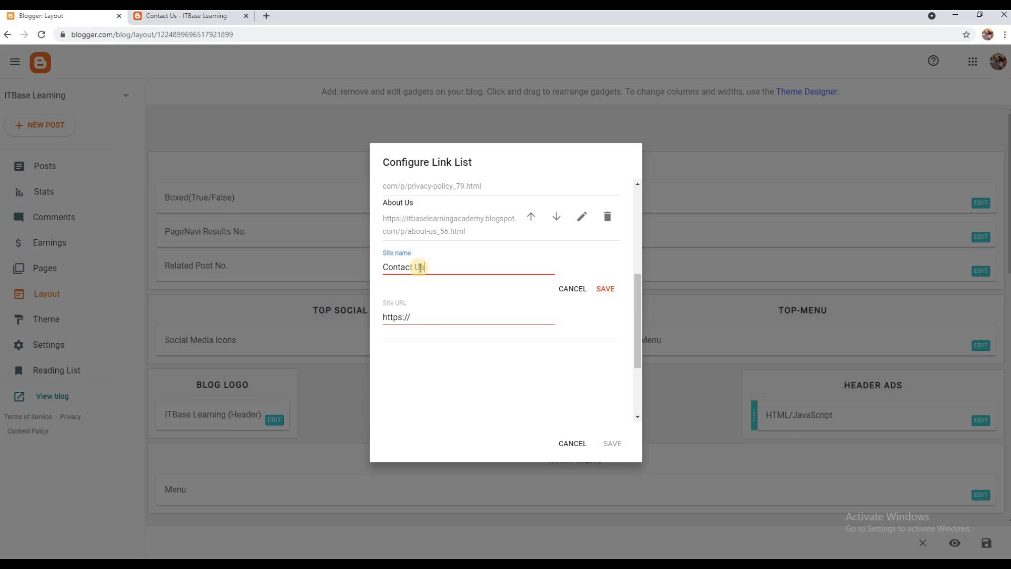
type(" Us")
Step: Replace the Contact Us item's site URL with the copied page address, and save the item and the Menu link list
left_click_drag(416, 317, 377, 320)
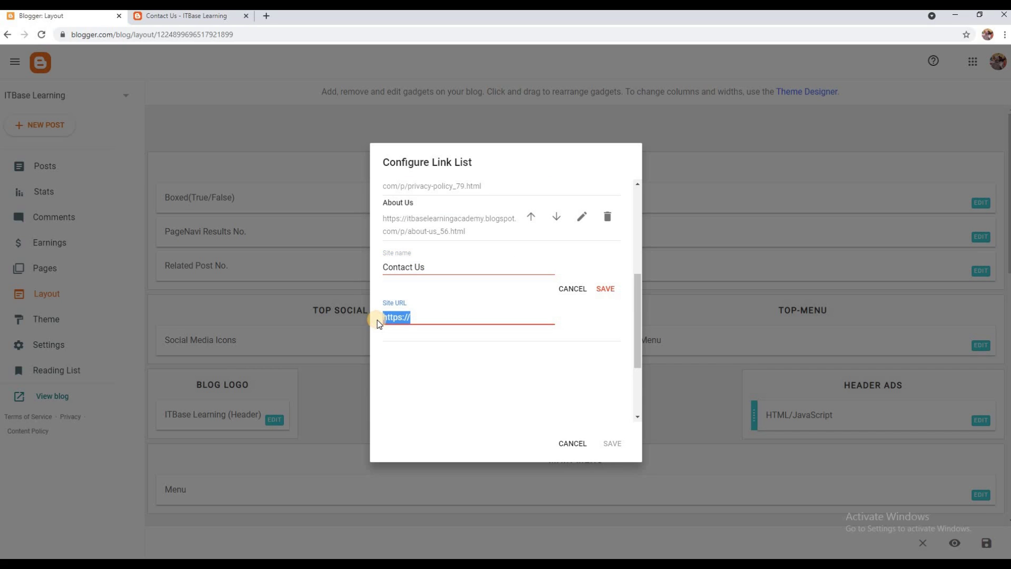
right_click(392, 319)
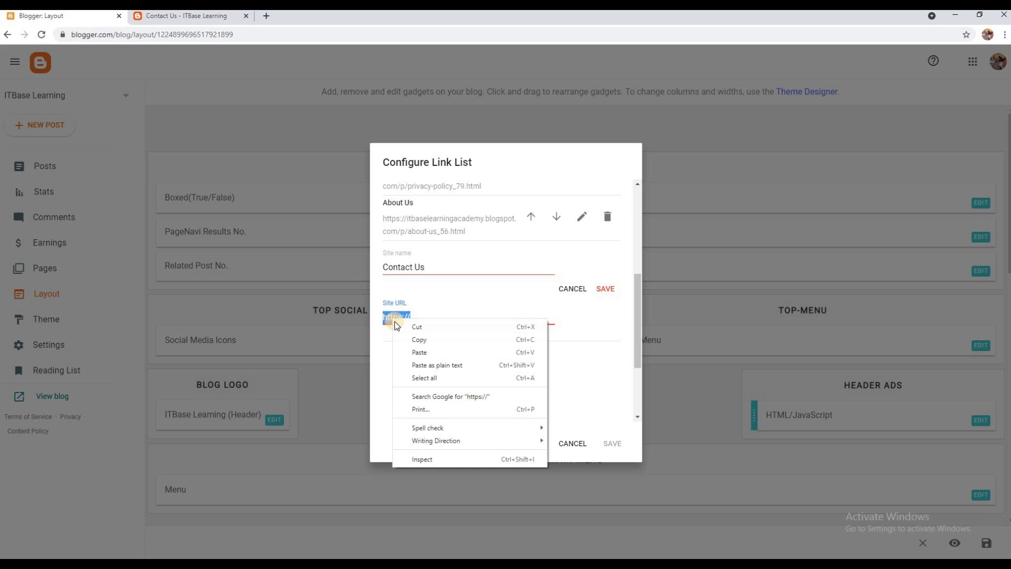
left_click(419, 352)
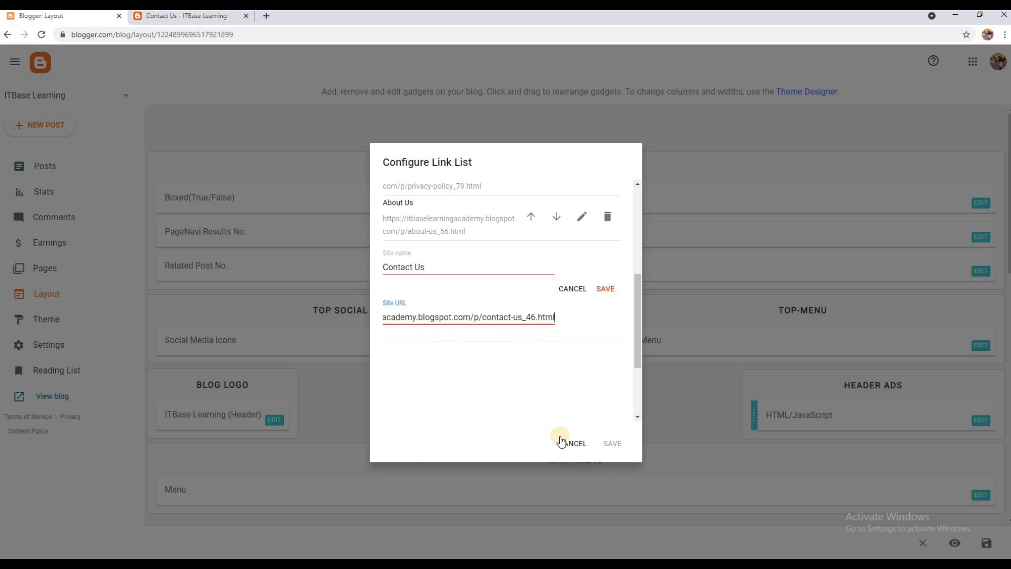
left_click(605, 289)
left_click(614, 444)
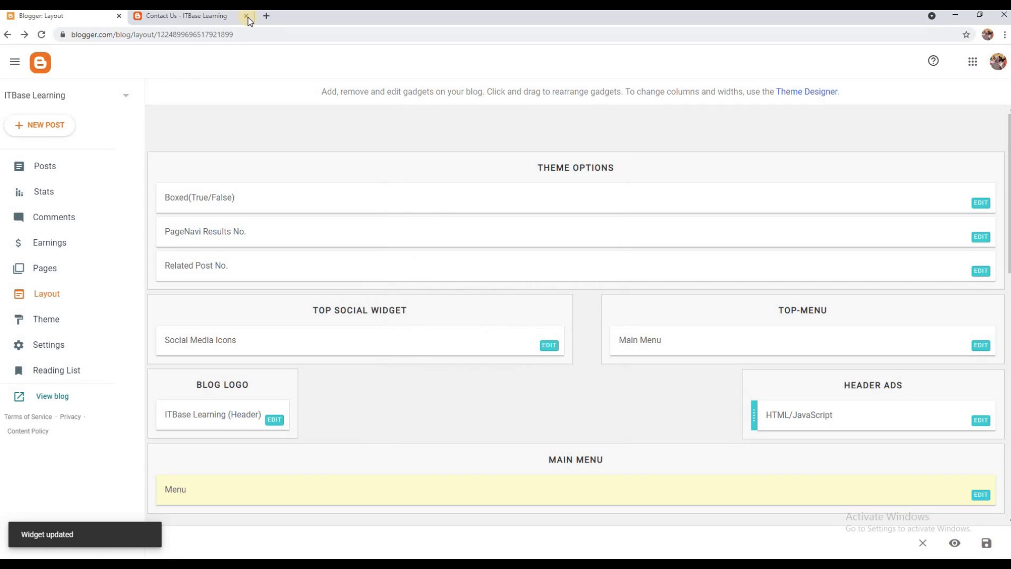
Step: Close the Contact Us page, view the blog to check the Contact Us link in its main menu, and close the blog
left_click(246, 17)
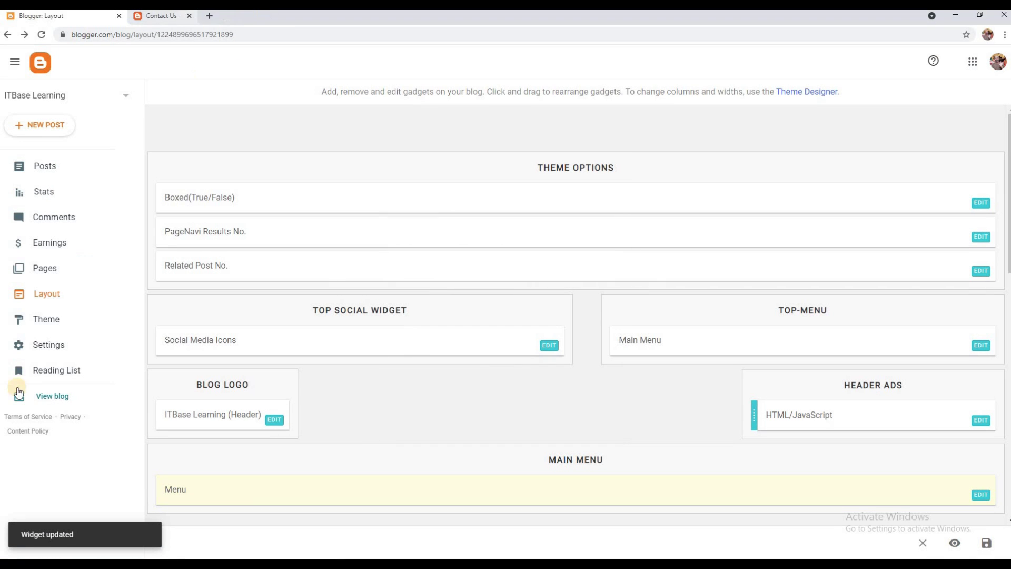
left_click(46, 398)
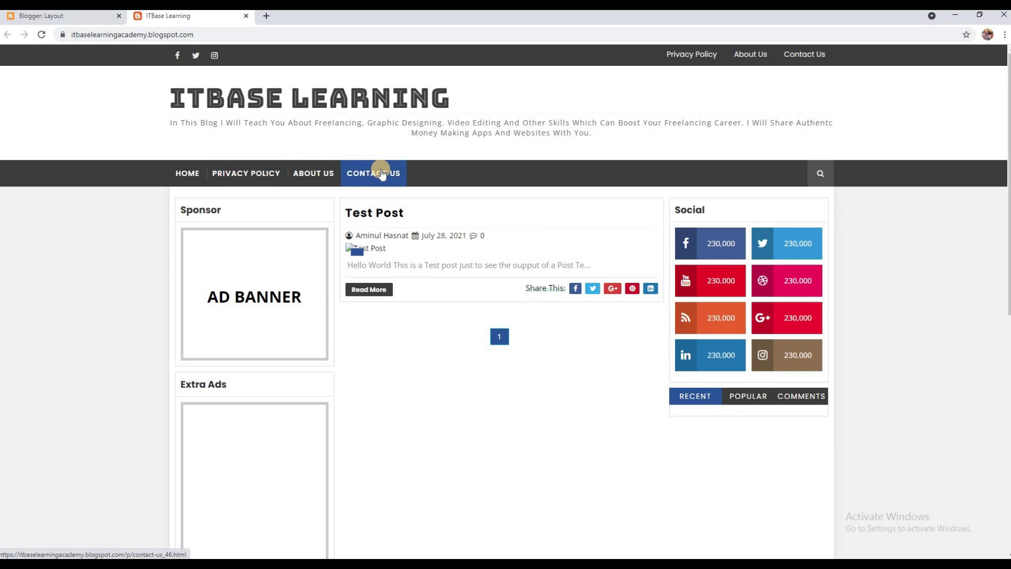
key("ctrl+w")
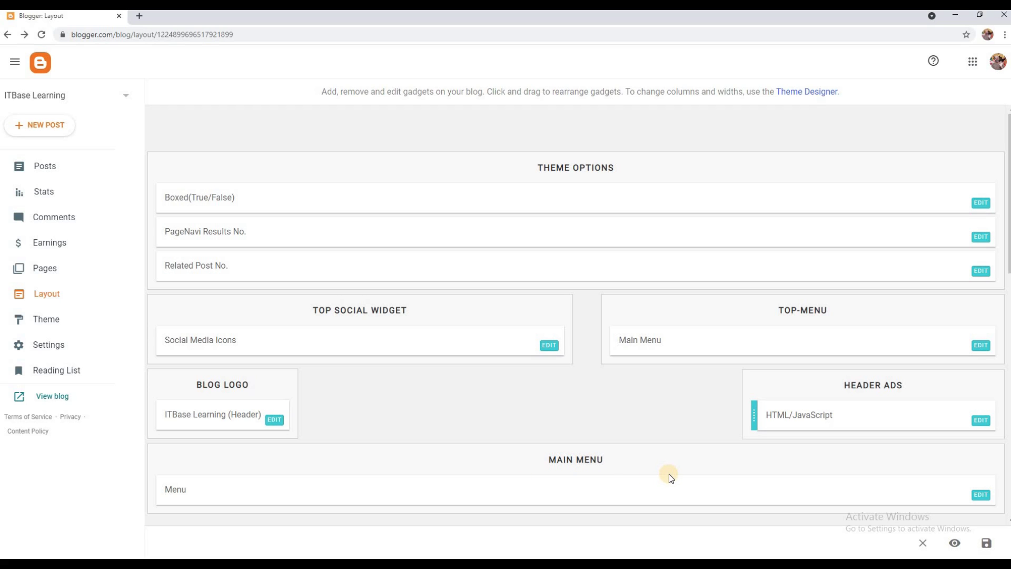